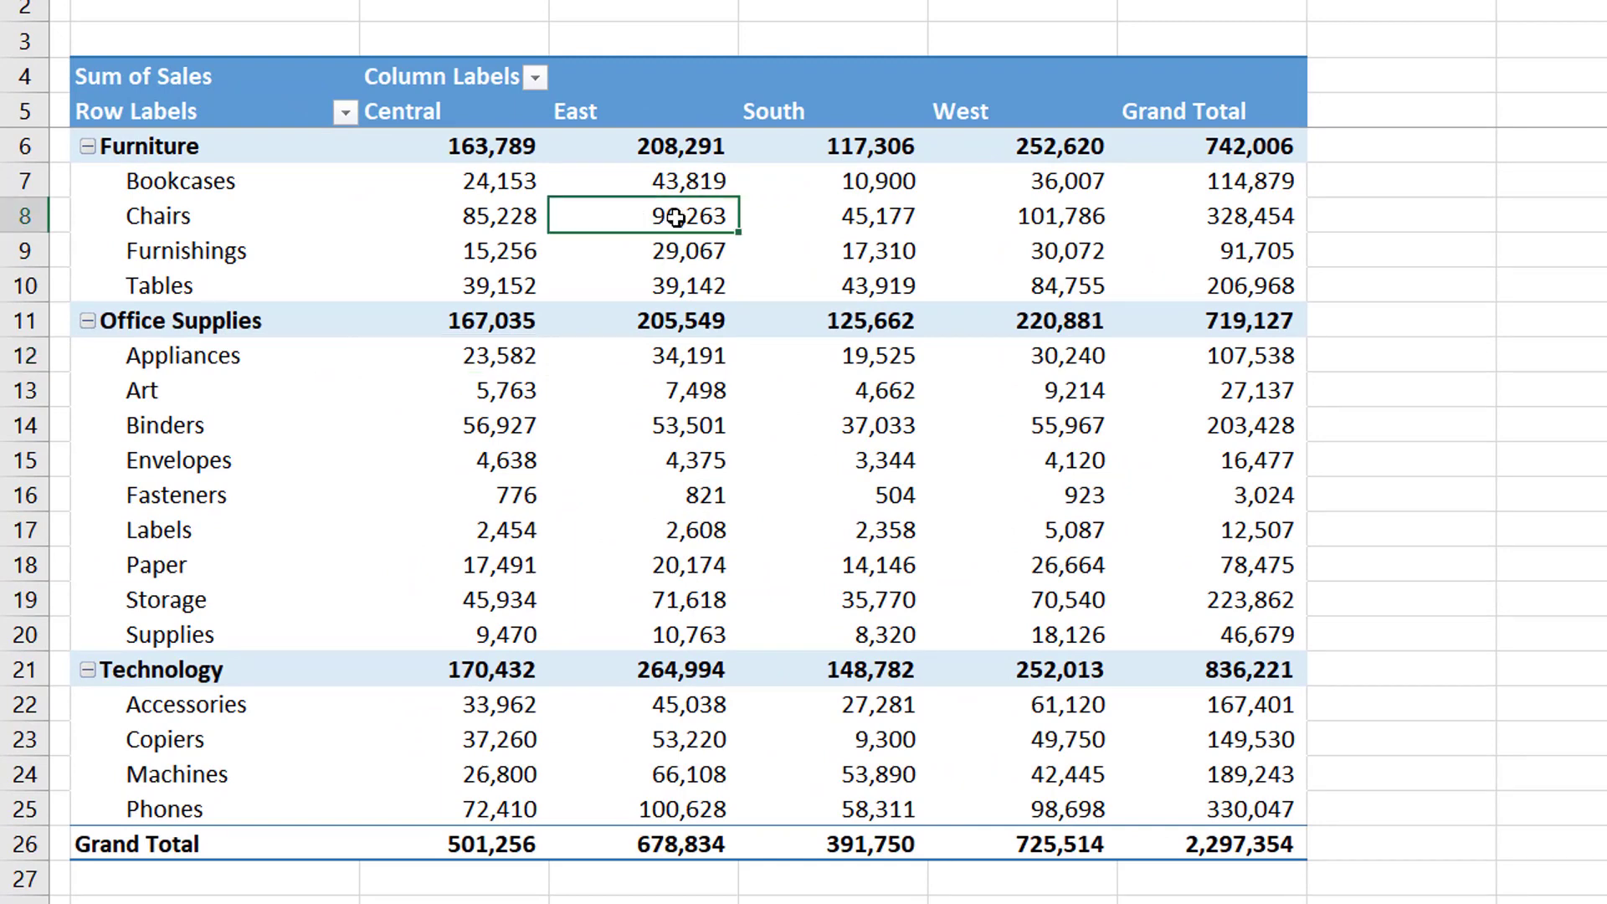
Change the pivot table's Sales value field to summarize by Count
right_click(676, 219)
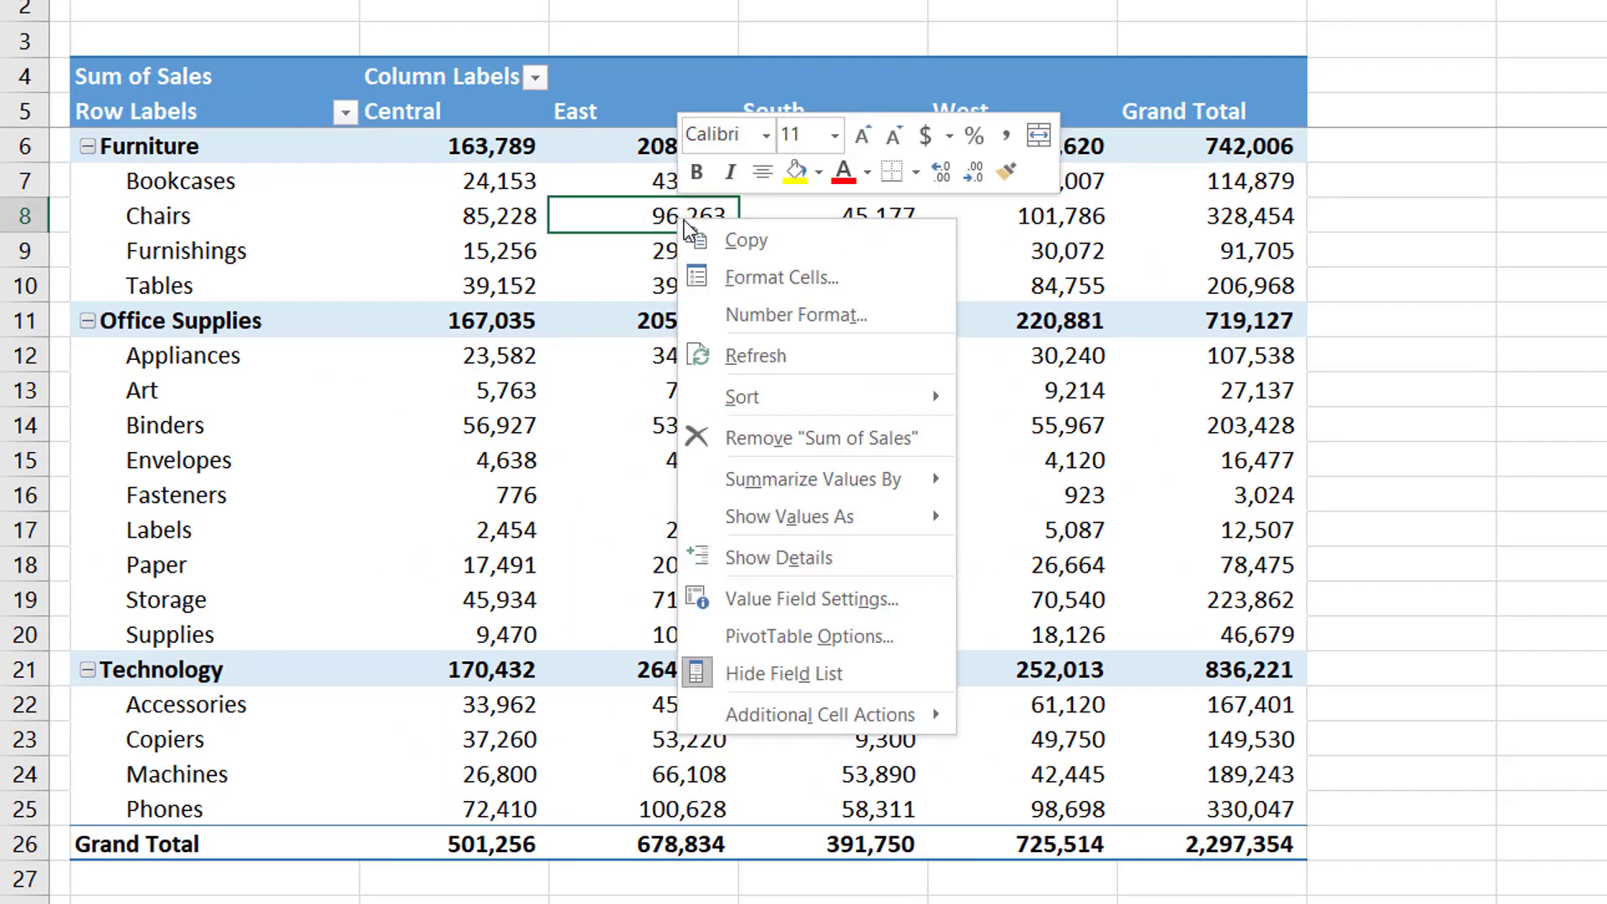
click(812, 599)
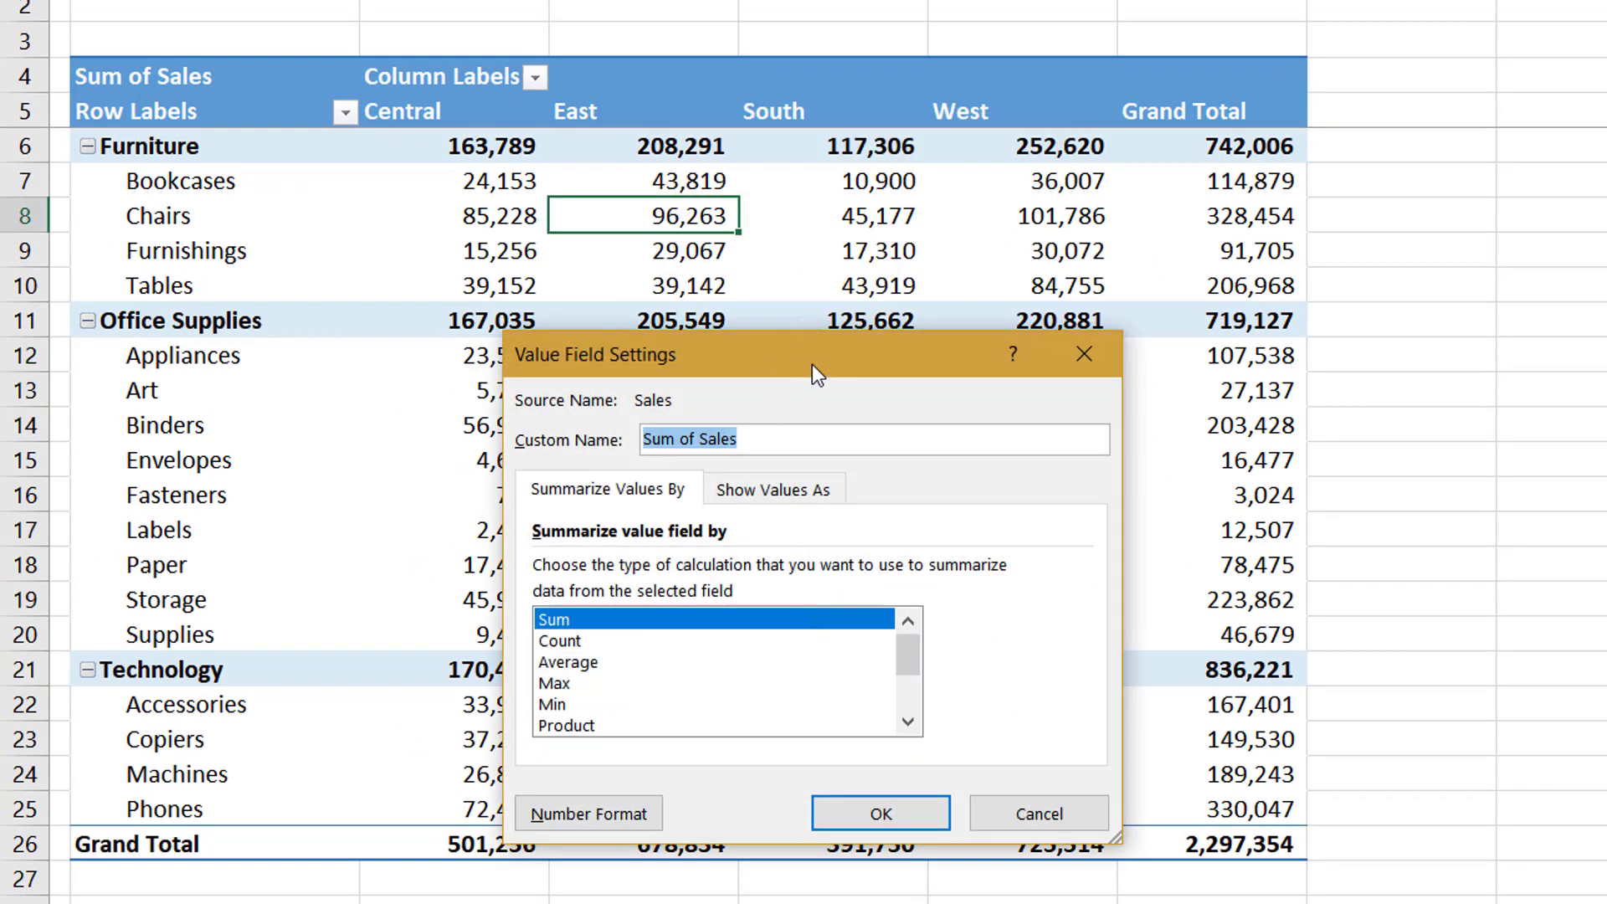
drag(812, 364, 996, 224)
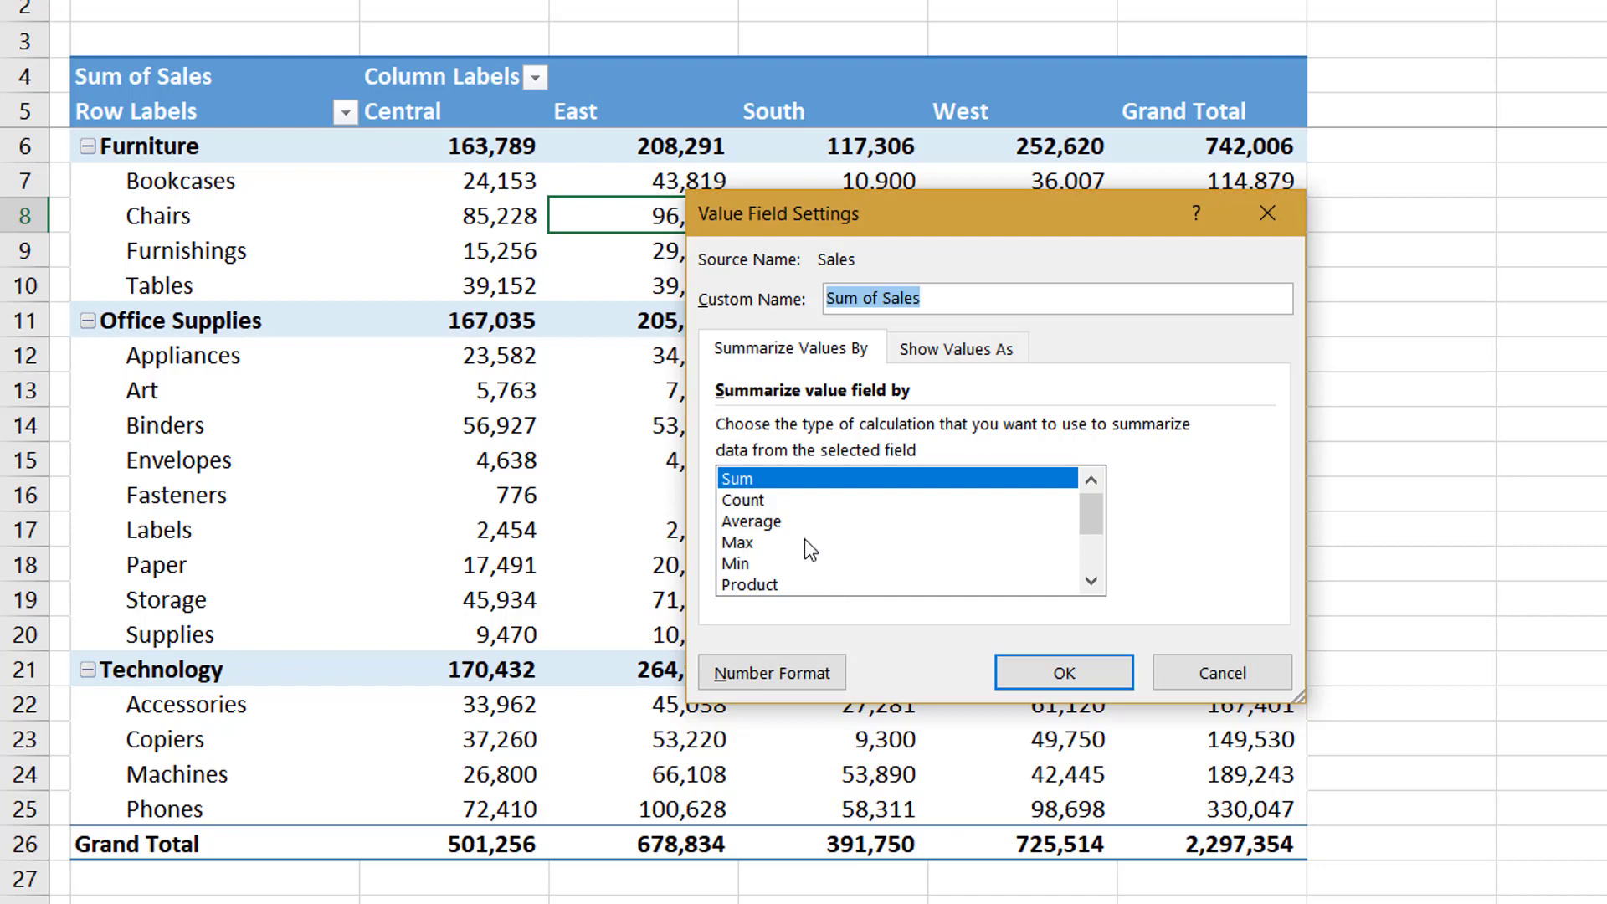
click(749, 500)
click(1060, 674)
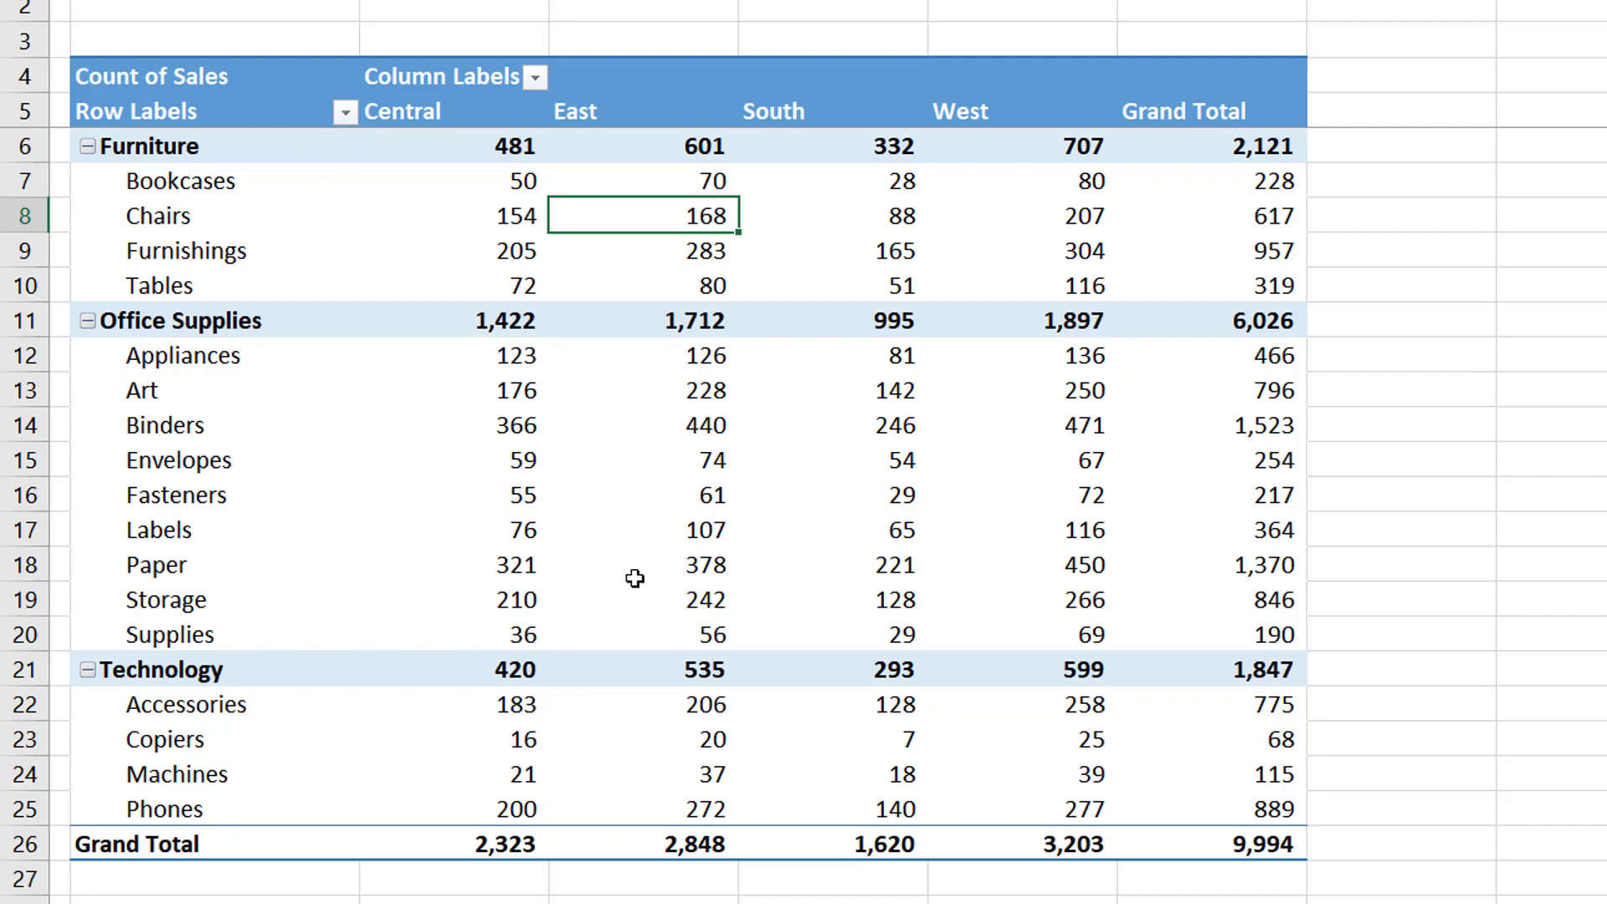
Switch the Sales value field's summary function back to Sum
right_click(606, 376)
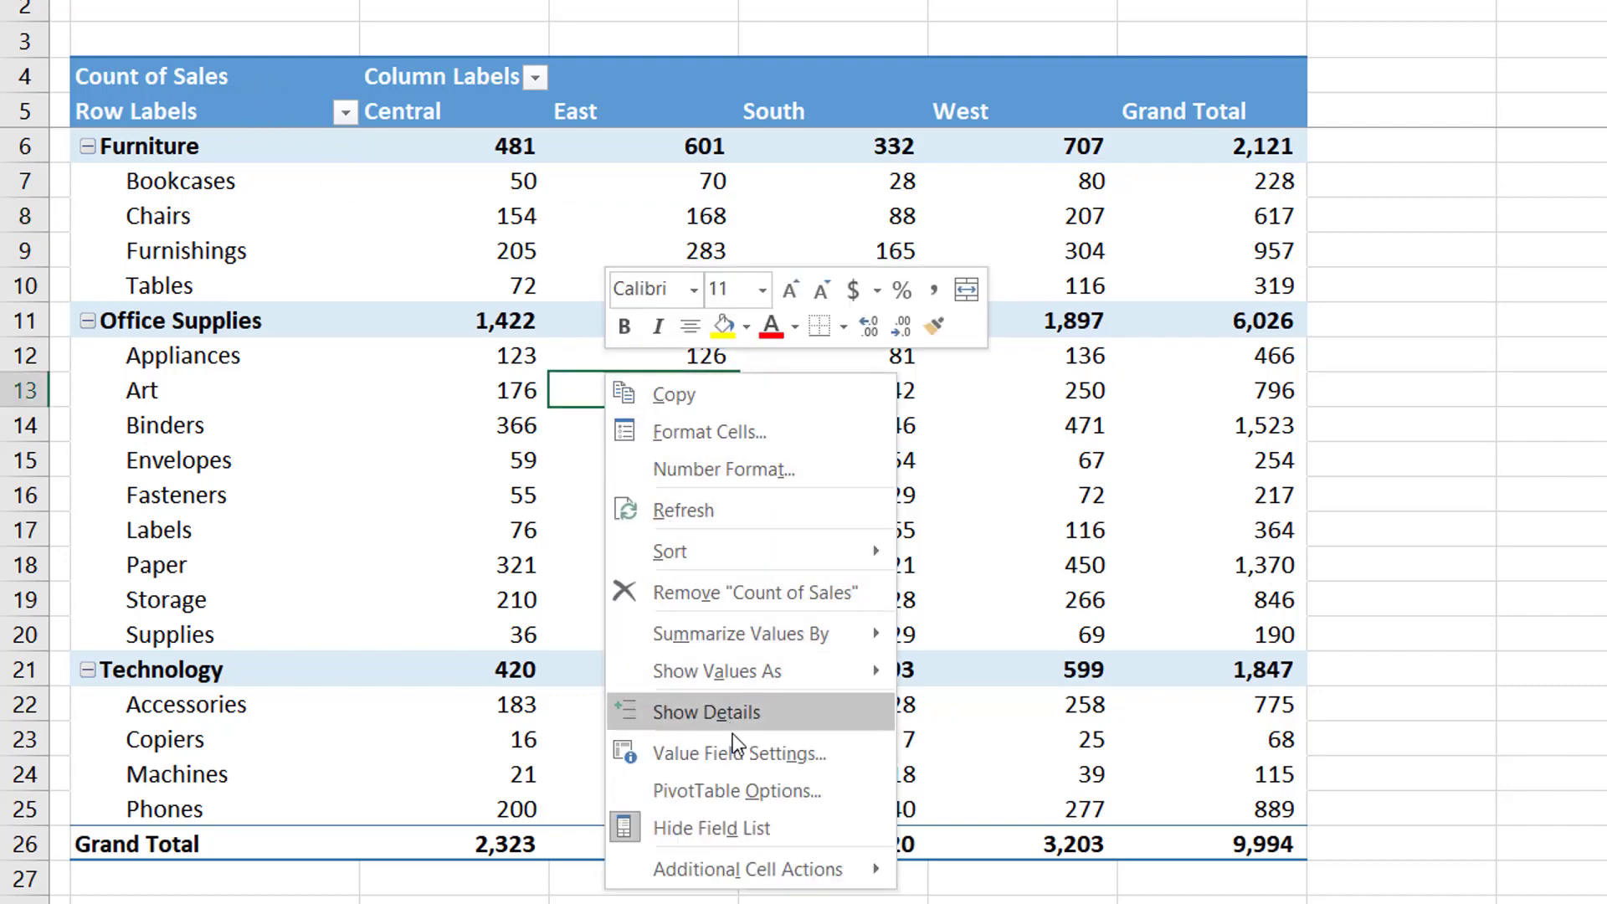
click(739, 755)
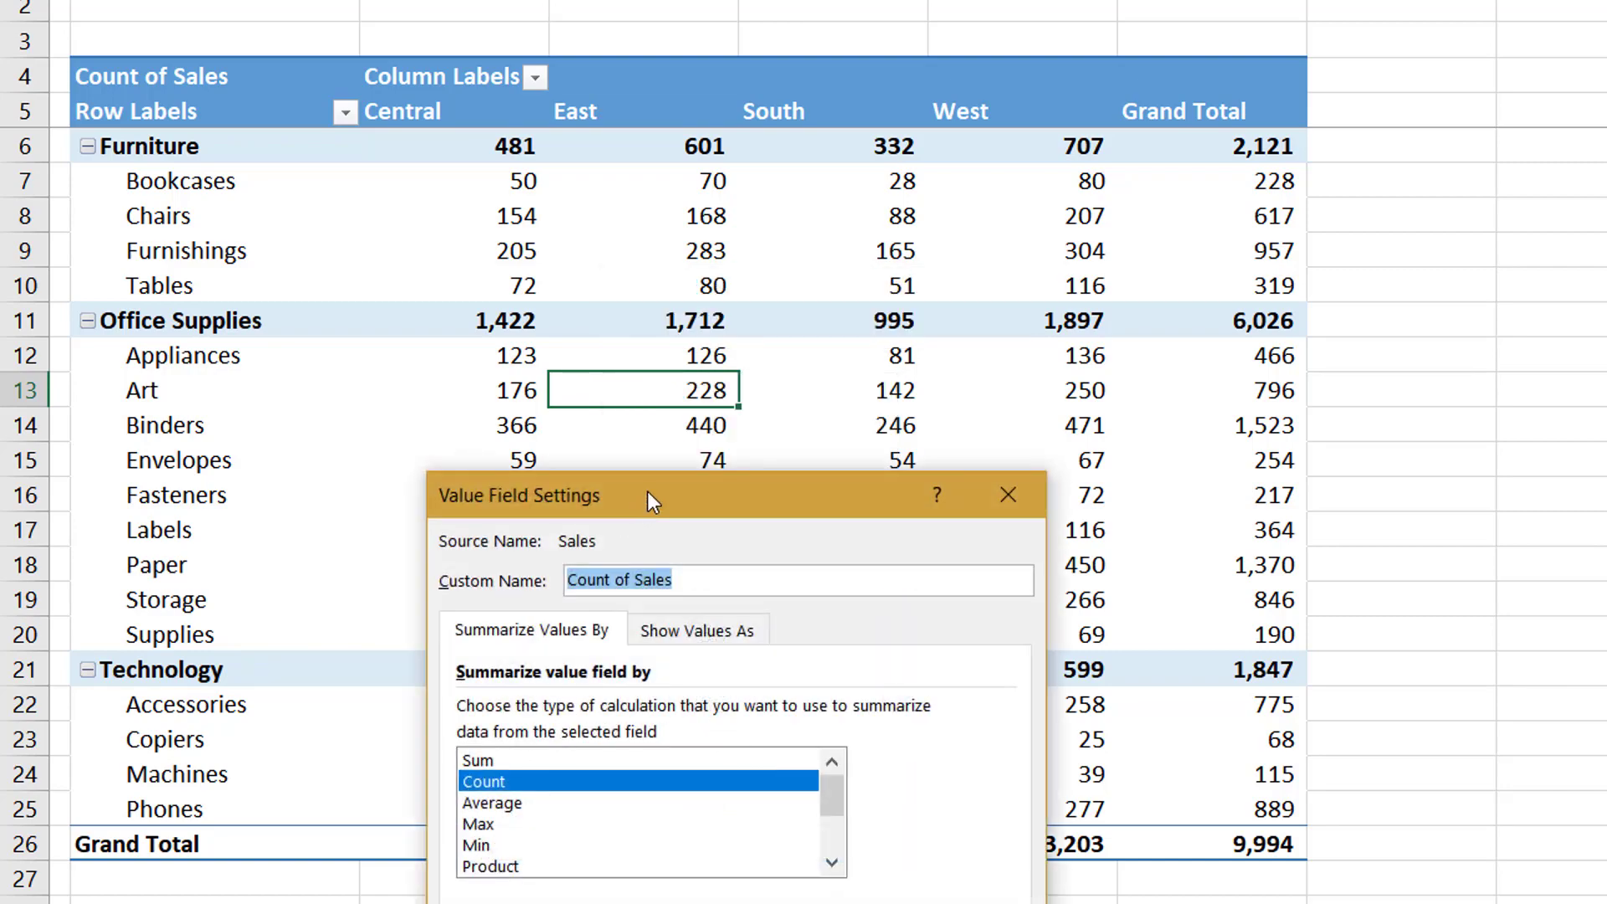
drag(647, 490, 813, 126)
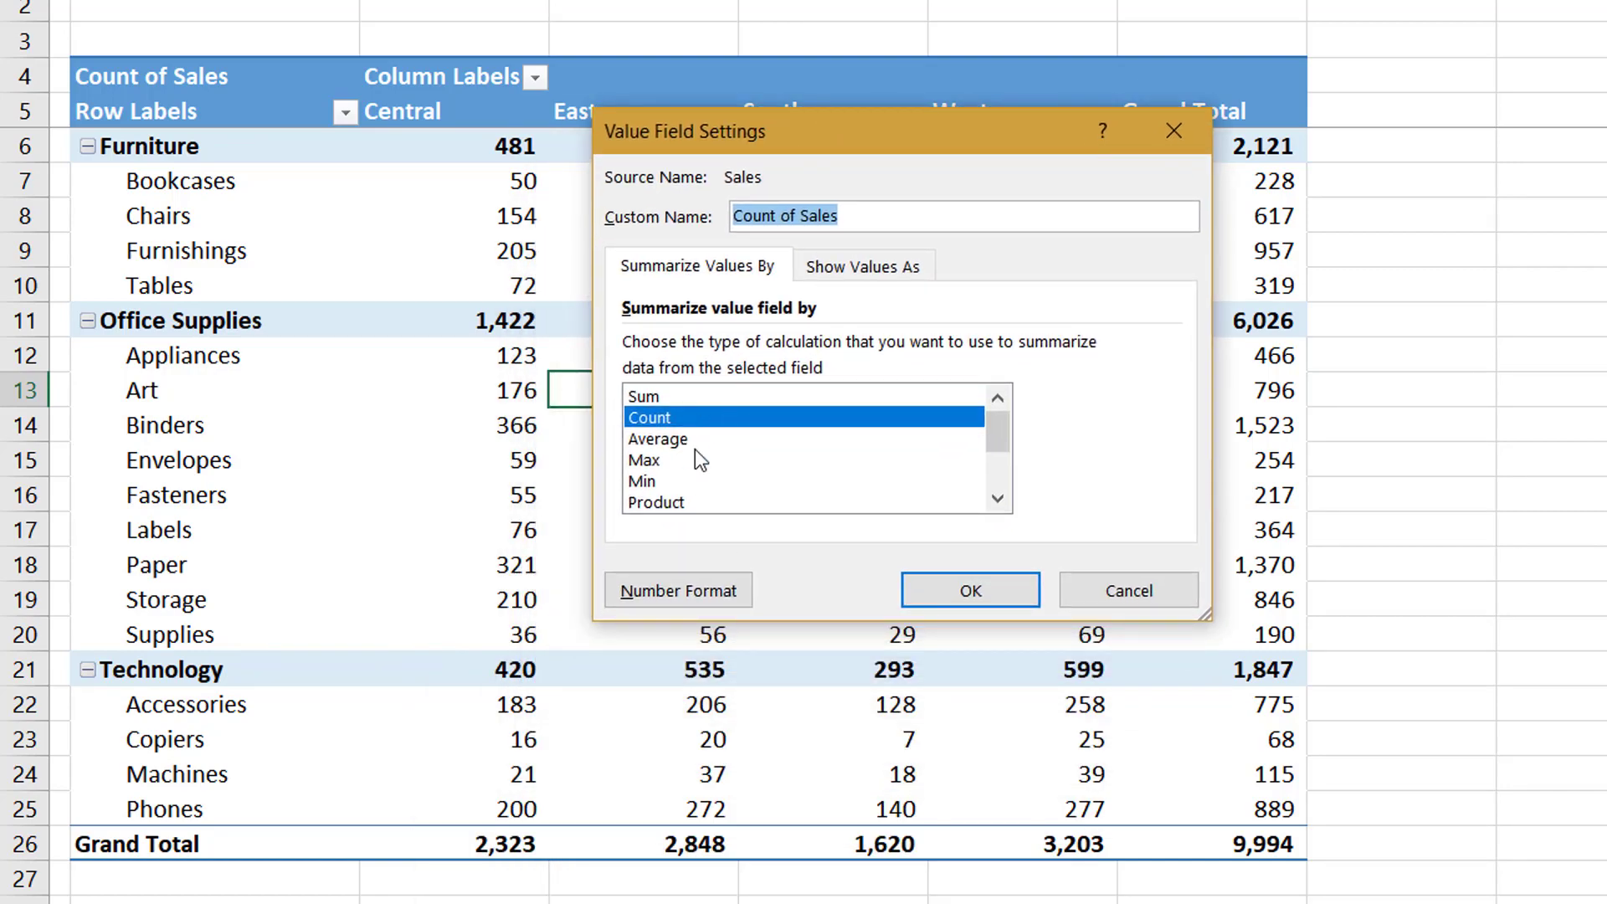
click(686, 397)
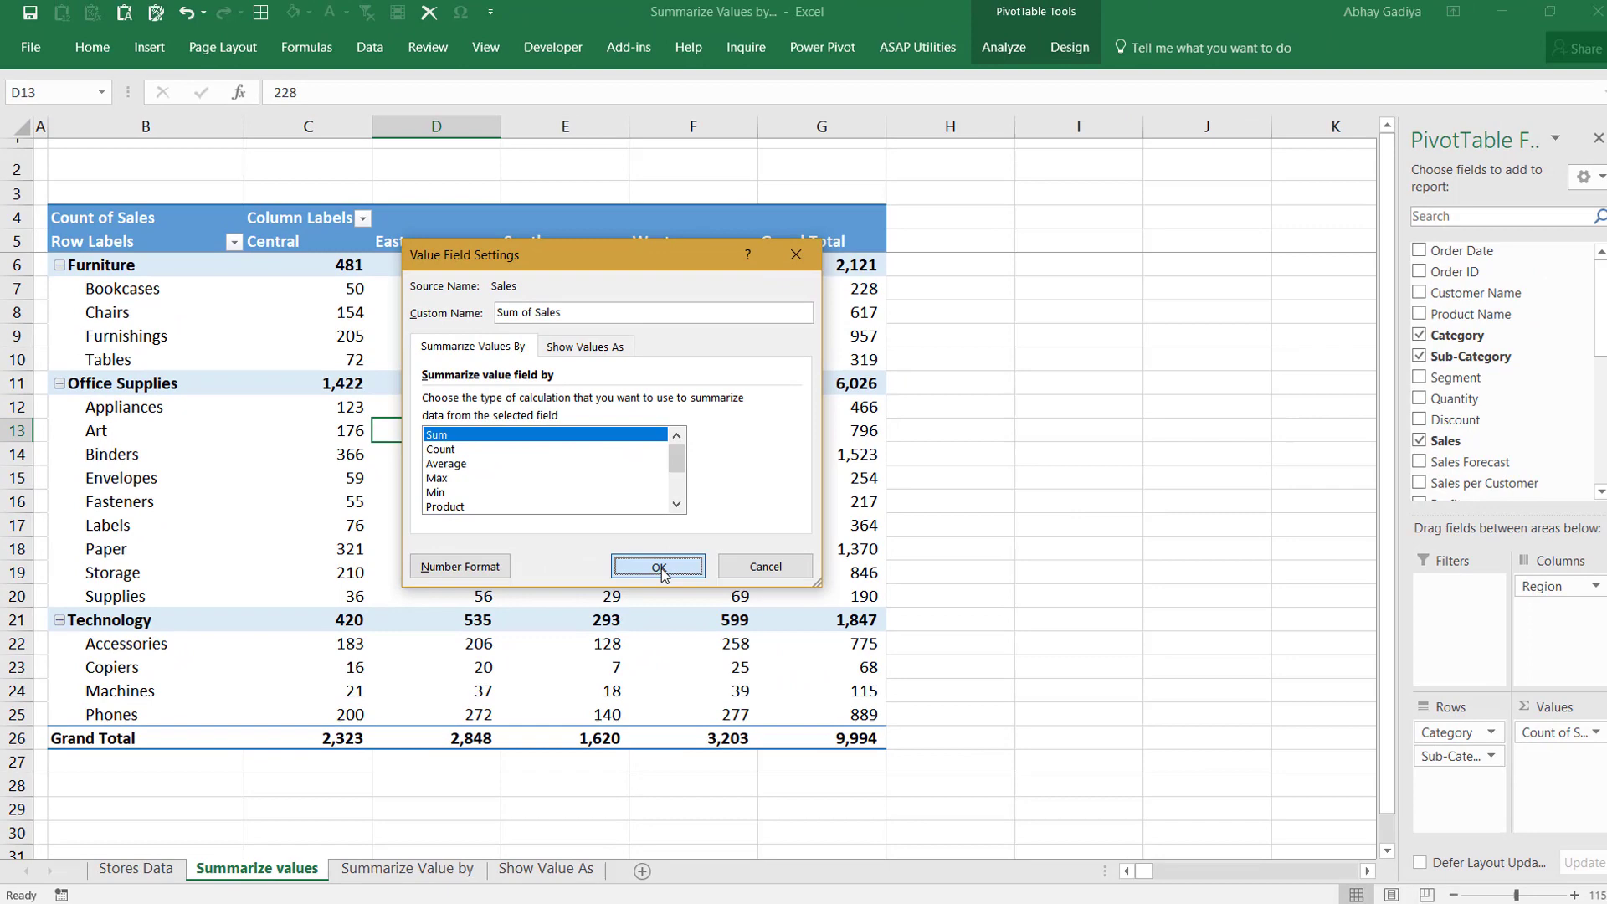
click(970, 590)
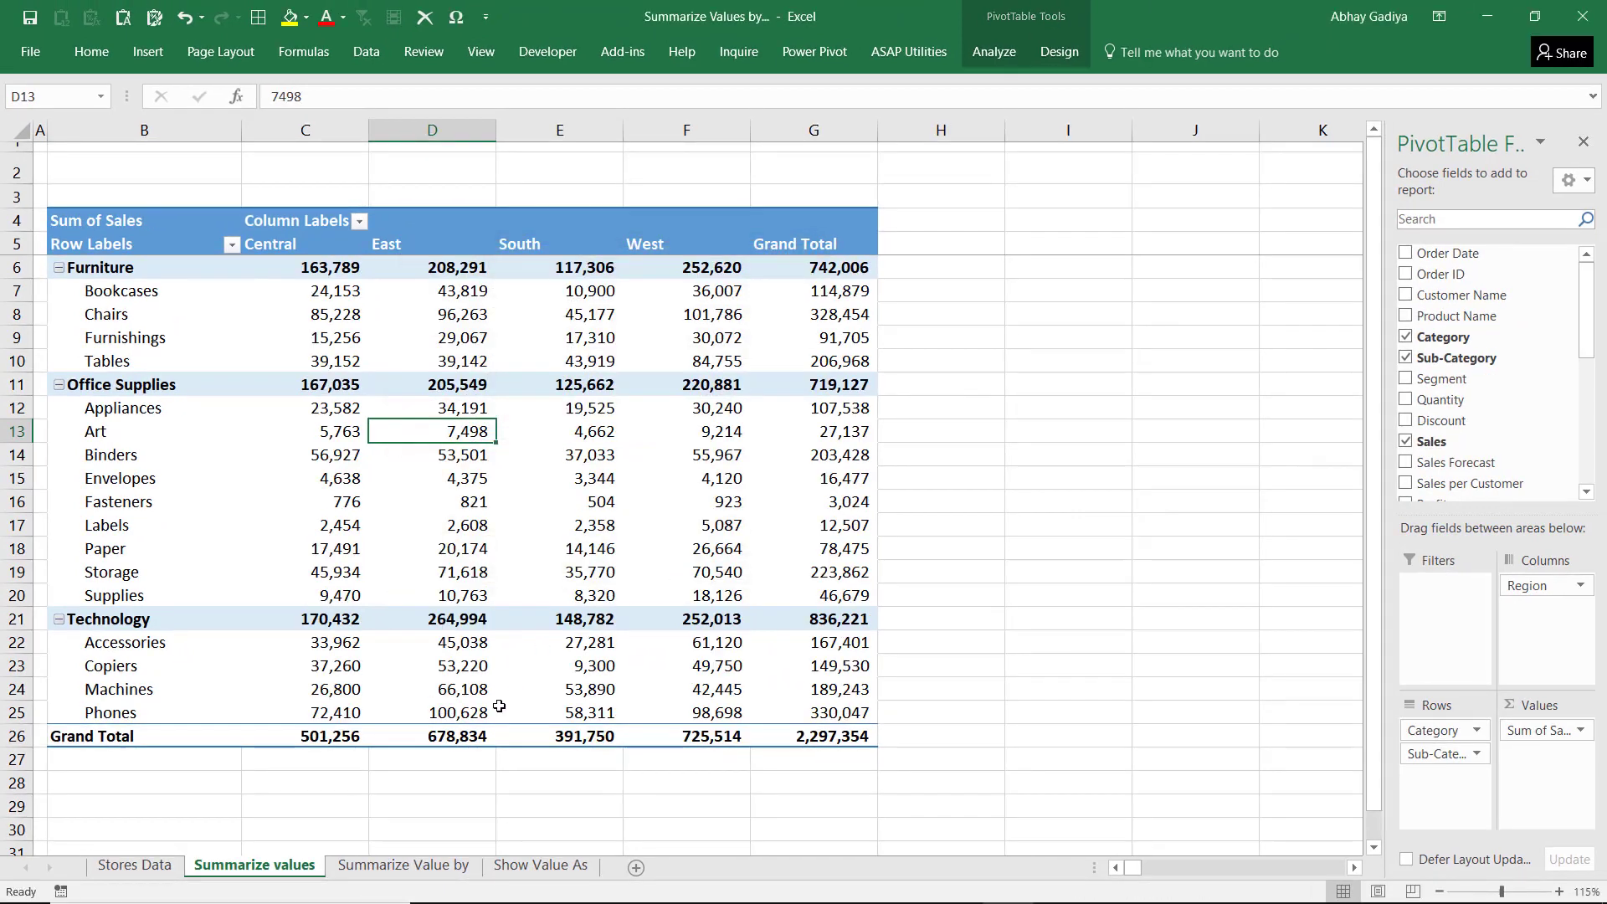
Review the summary function descriptions on the Summarize Value by sheet and return to the Summarize values sheet
click(403, 864)
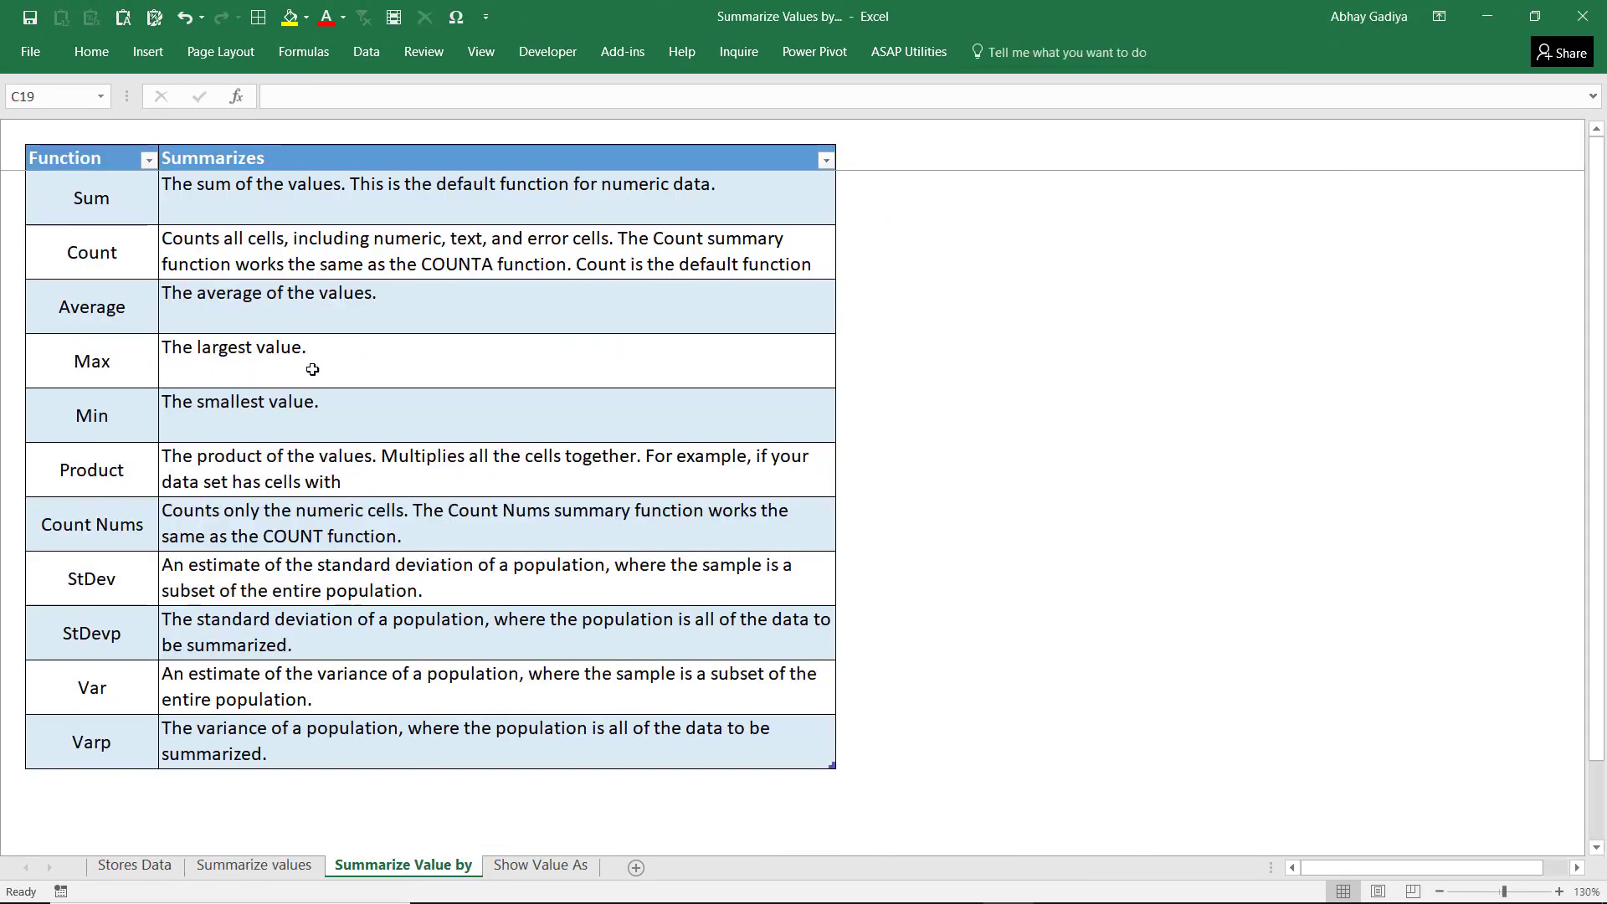
click(281, 870)
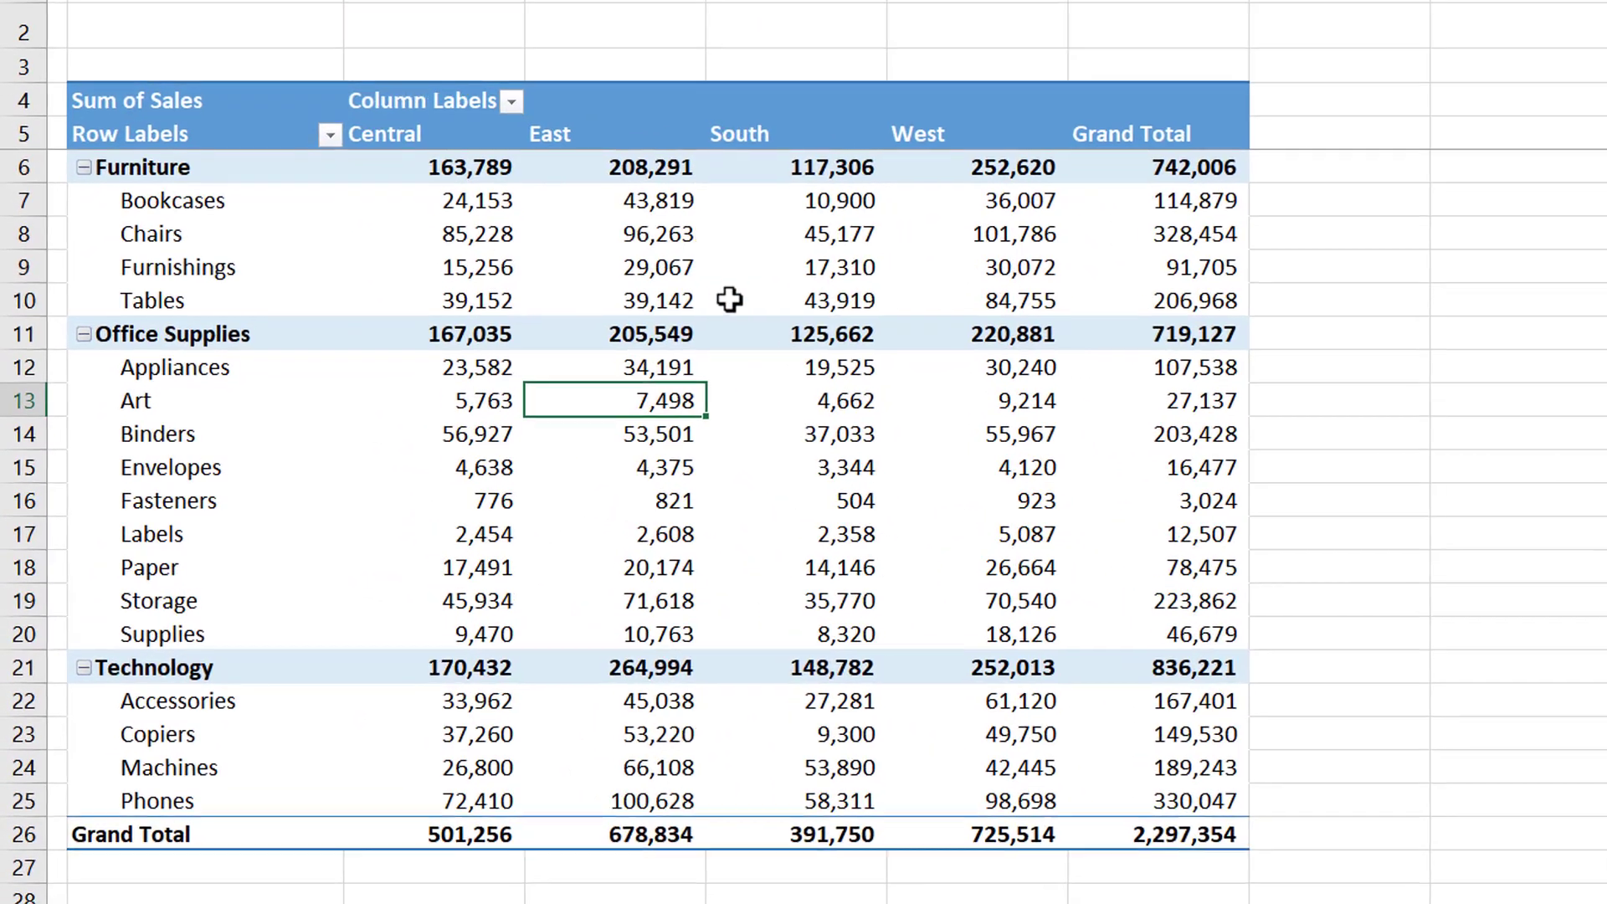
Check the number format options in the Sales field's value settings, keeping Accounting with 0 decimal places and no symbol
right_click(568, 321)
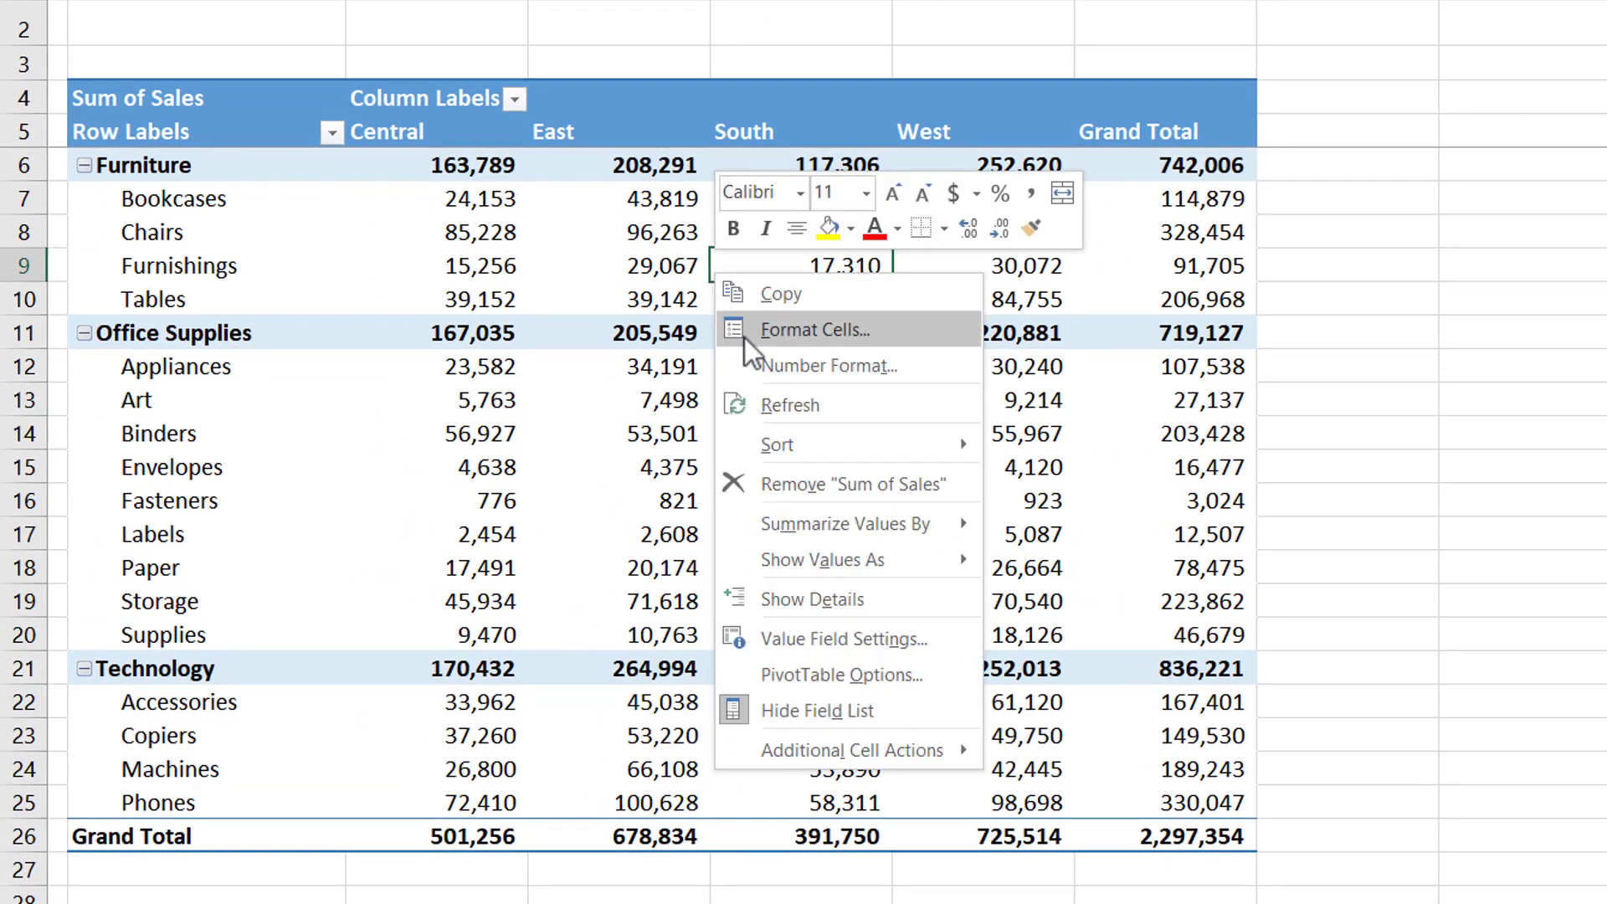
click(821, 636)
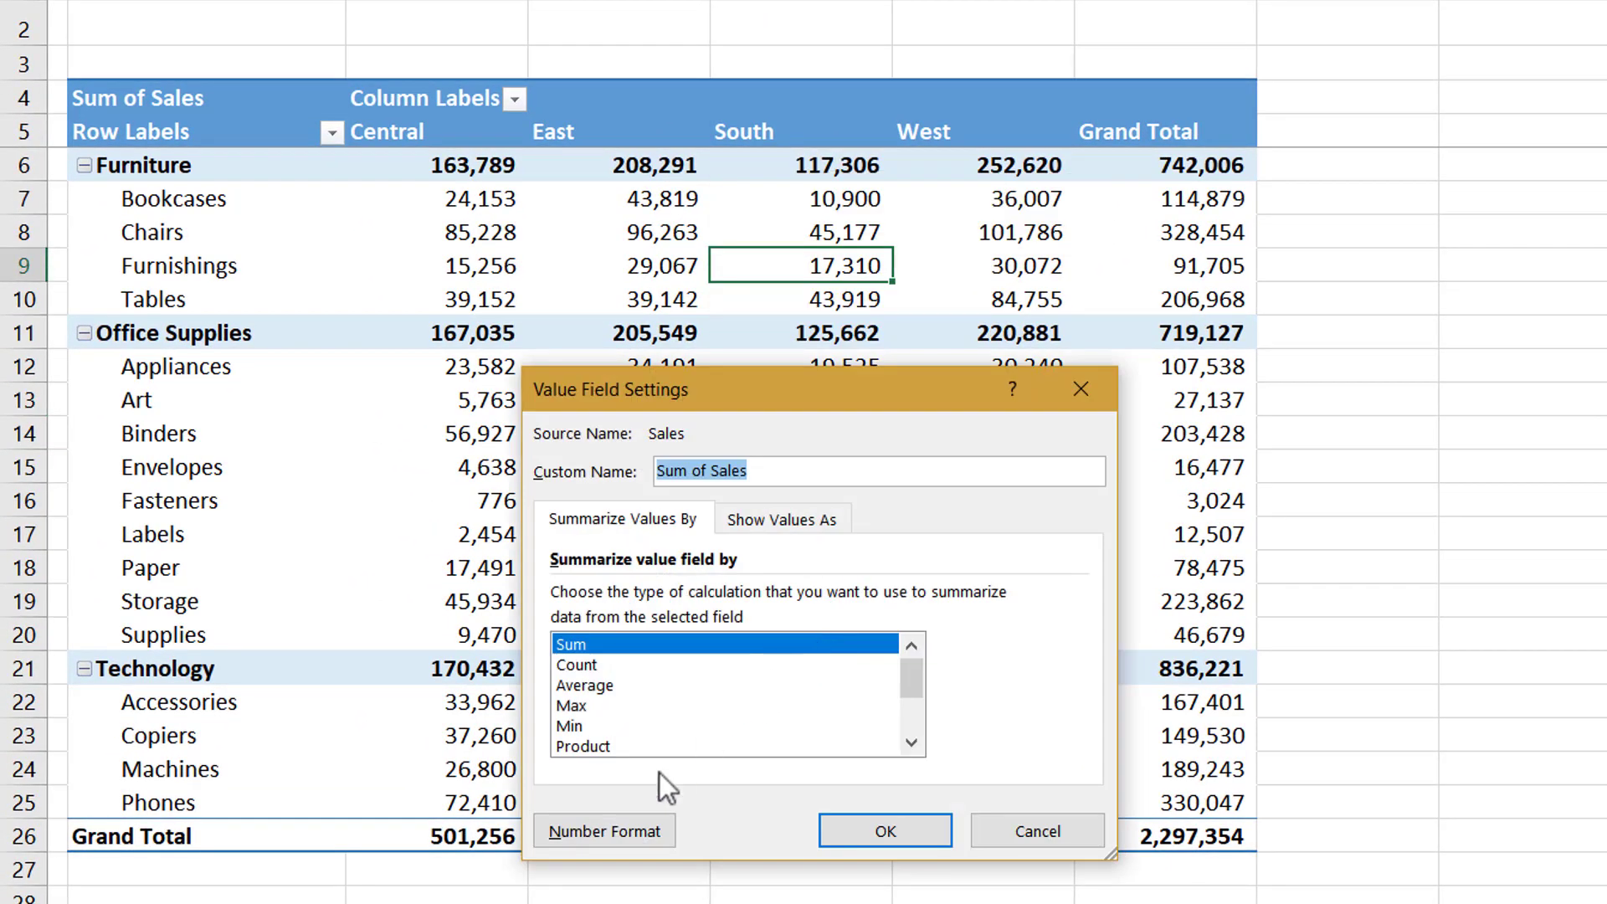
click(626, 836)
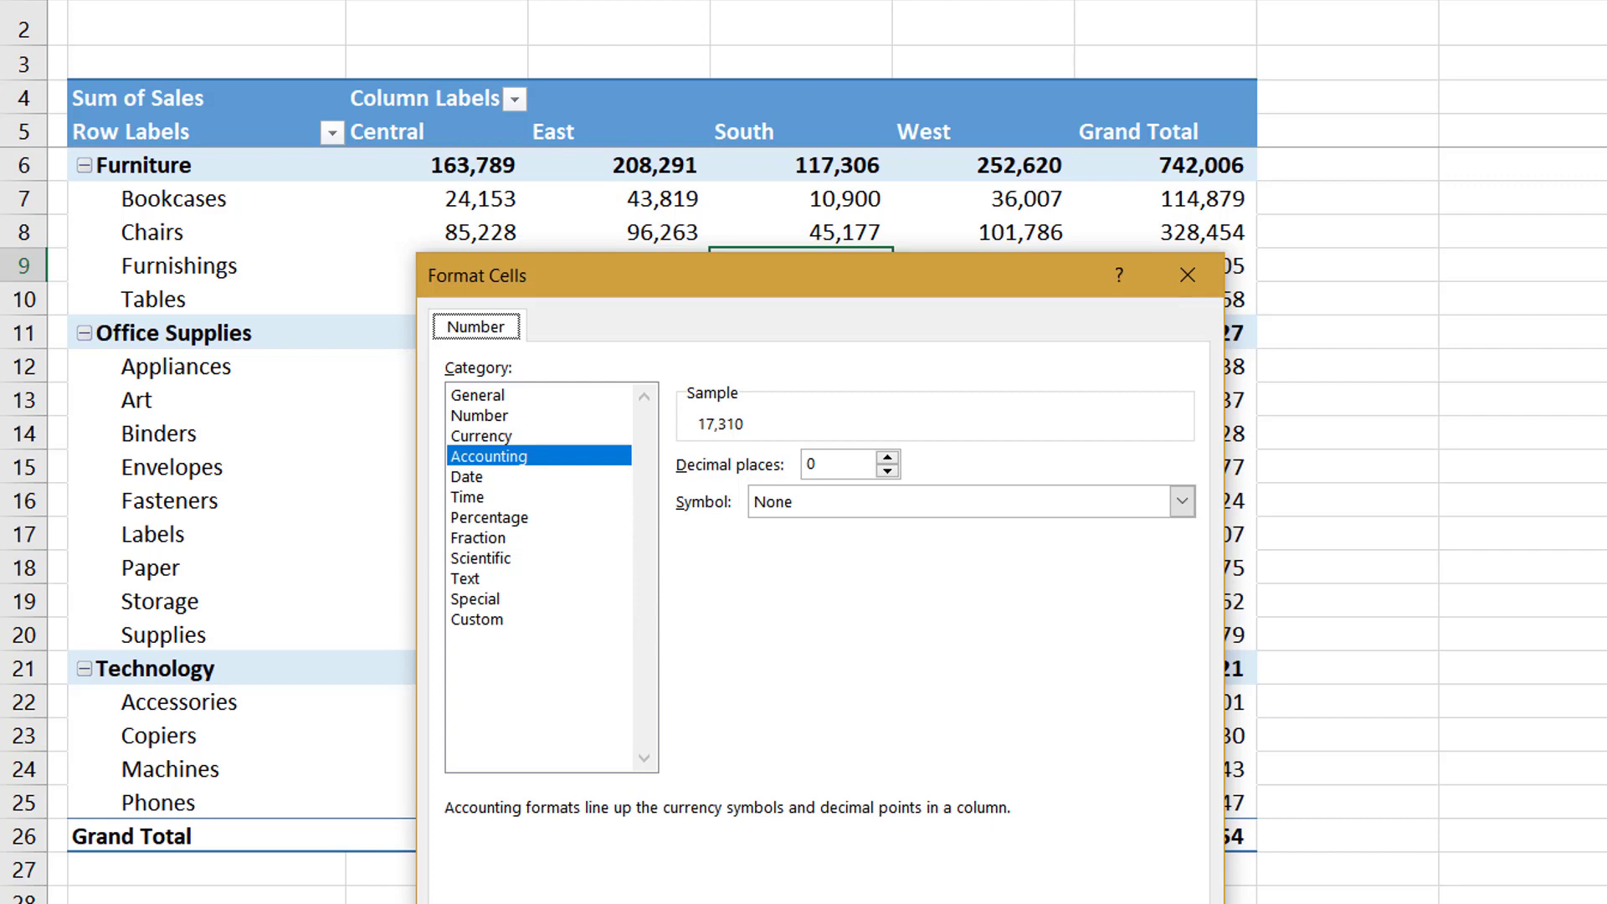
key(Return)
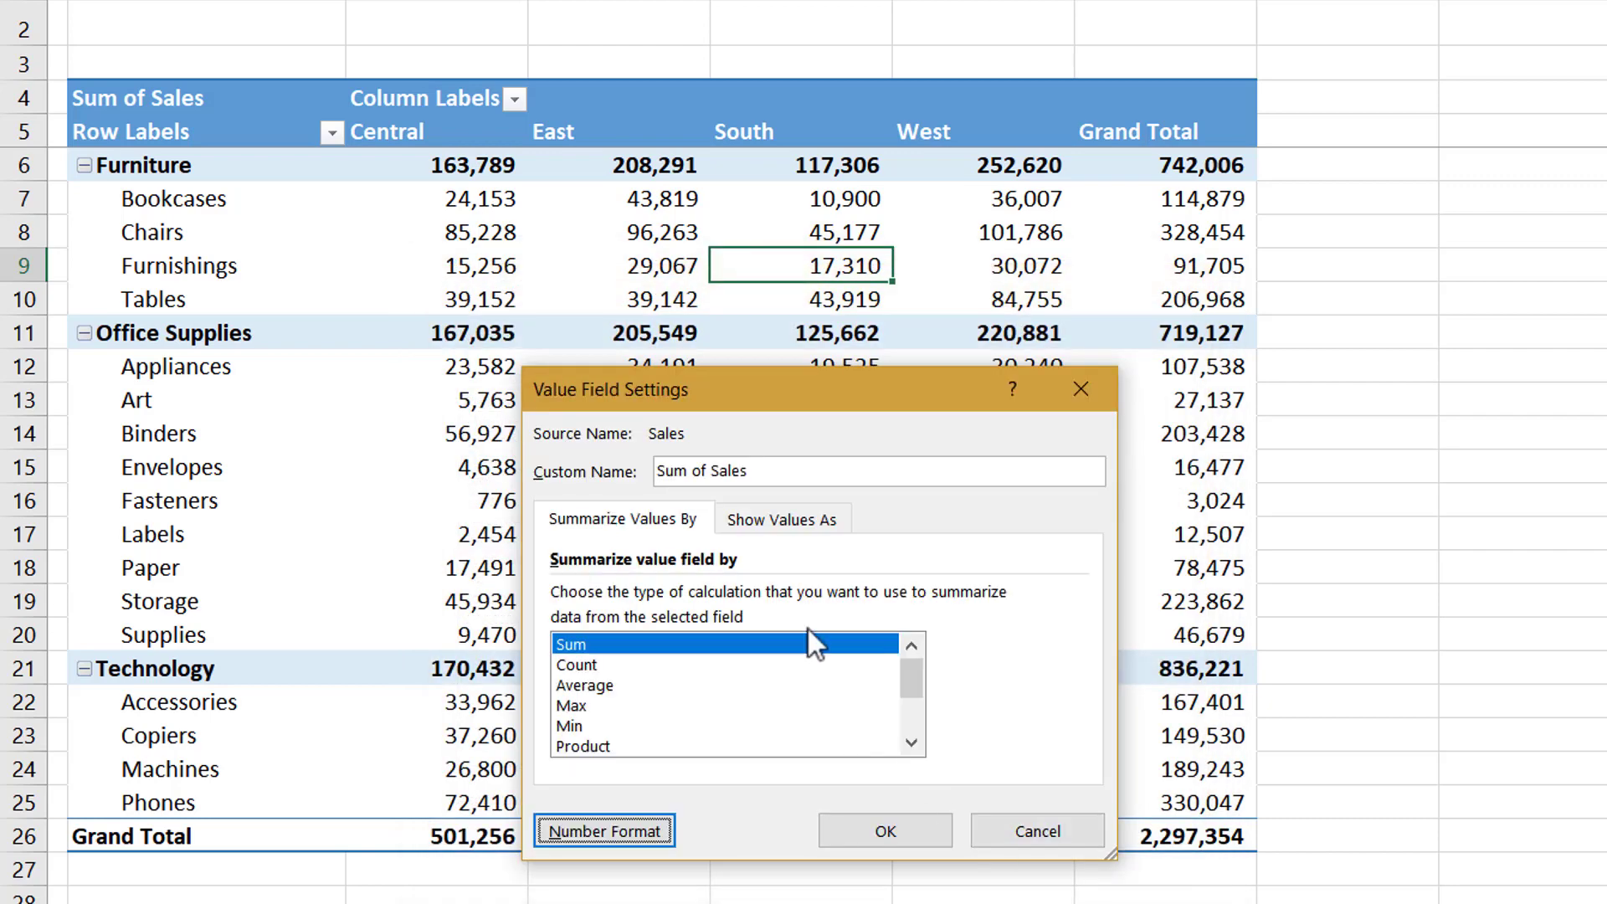
Browse the Show Values As calculations for Sales, select Difference From, and discard the change
drag(840, 406, 954, 218)
click(937, 335)
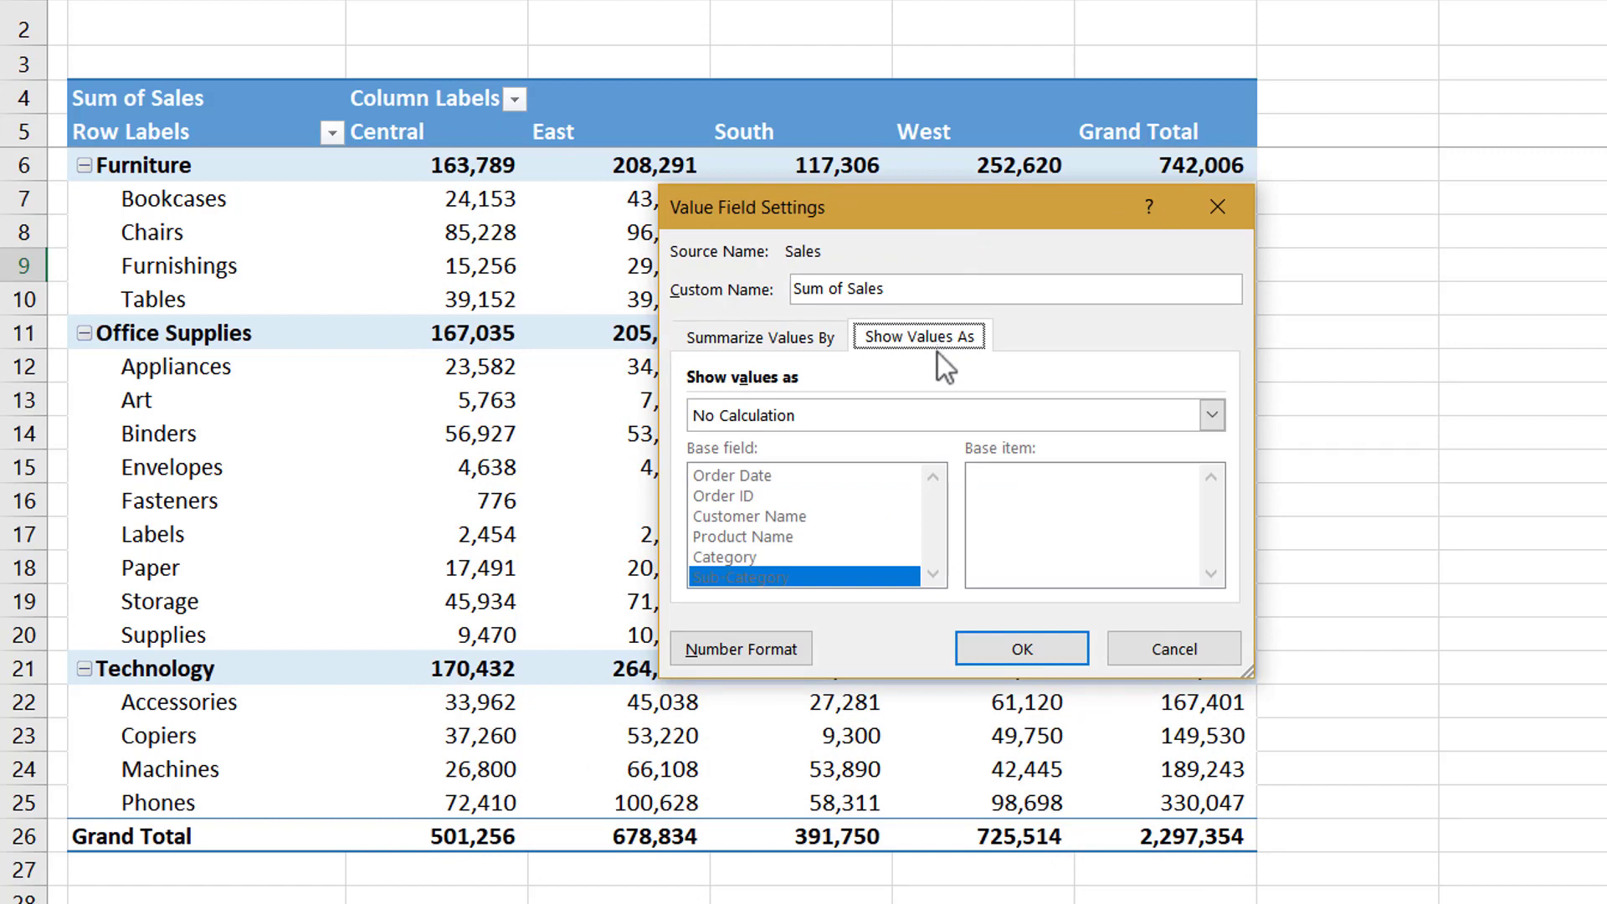
click(942, 419)
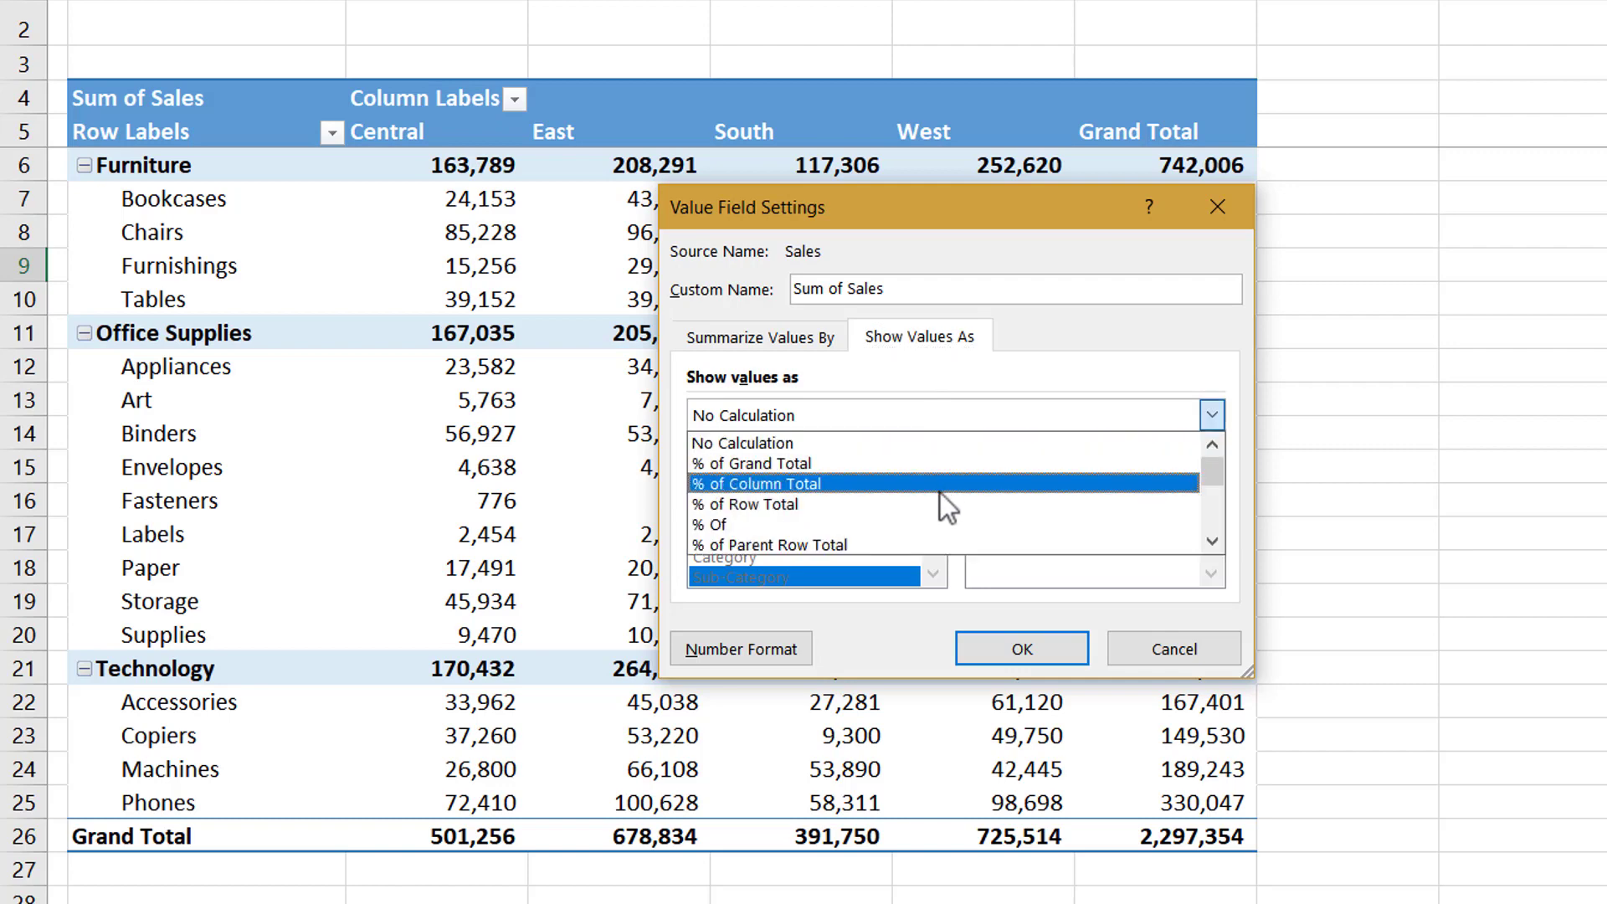
scroll(940, 493, down, 2)
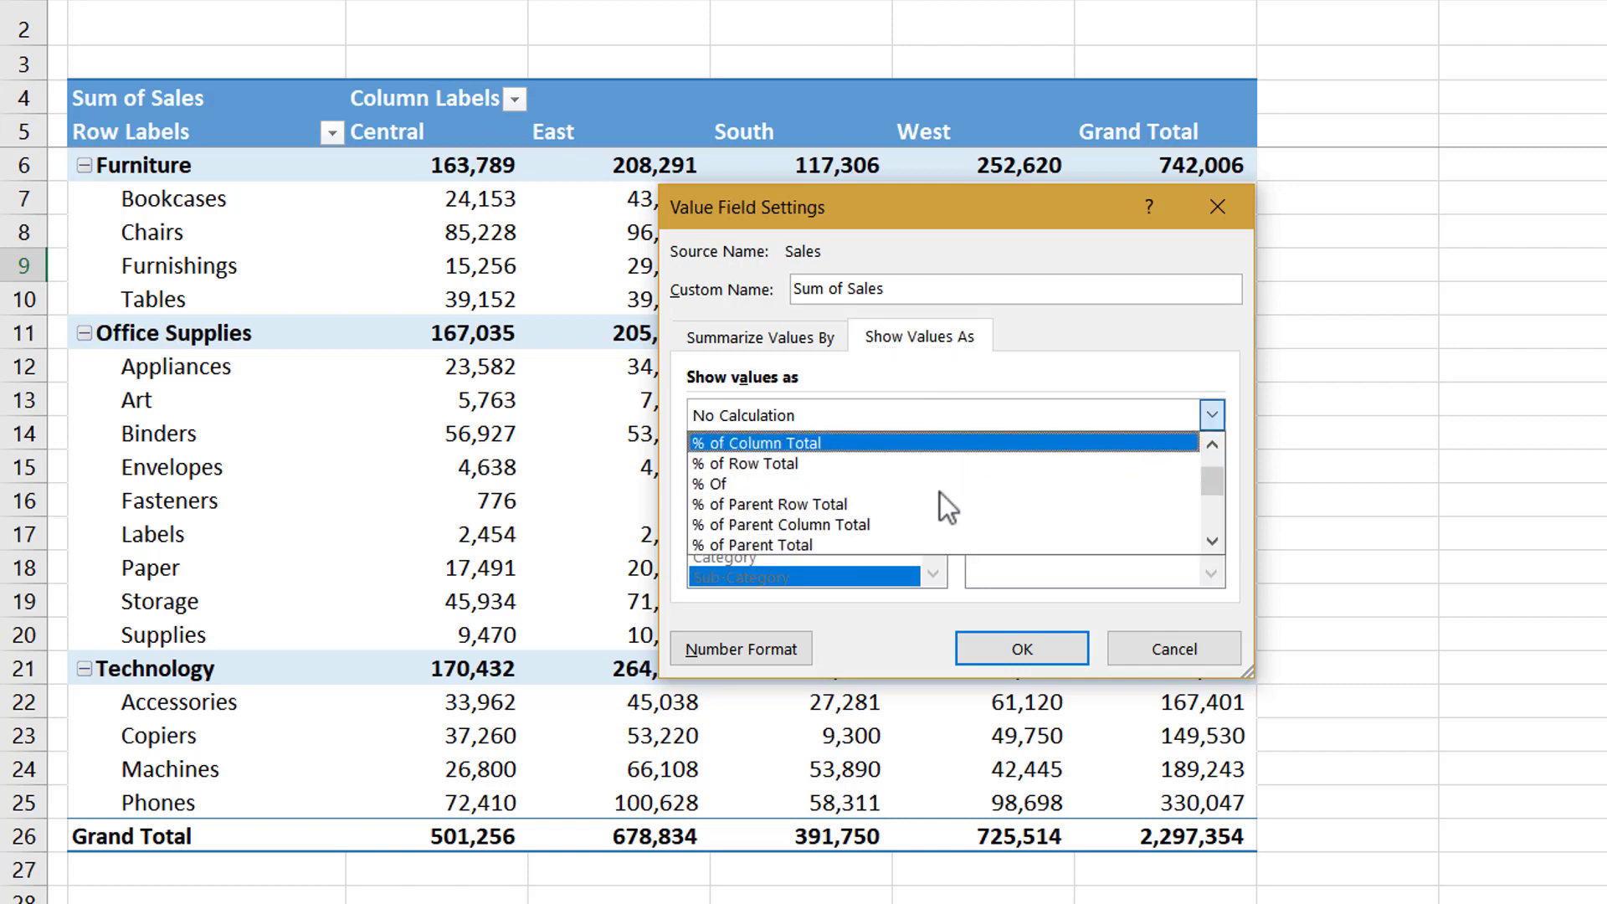
scroll(940, 492, down, 1)
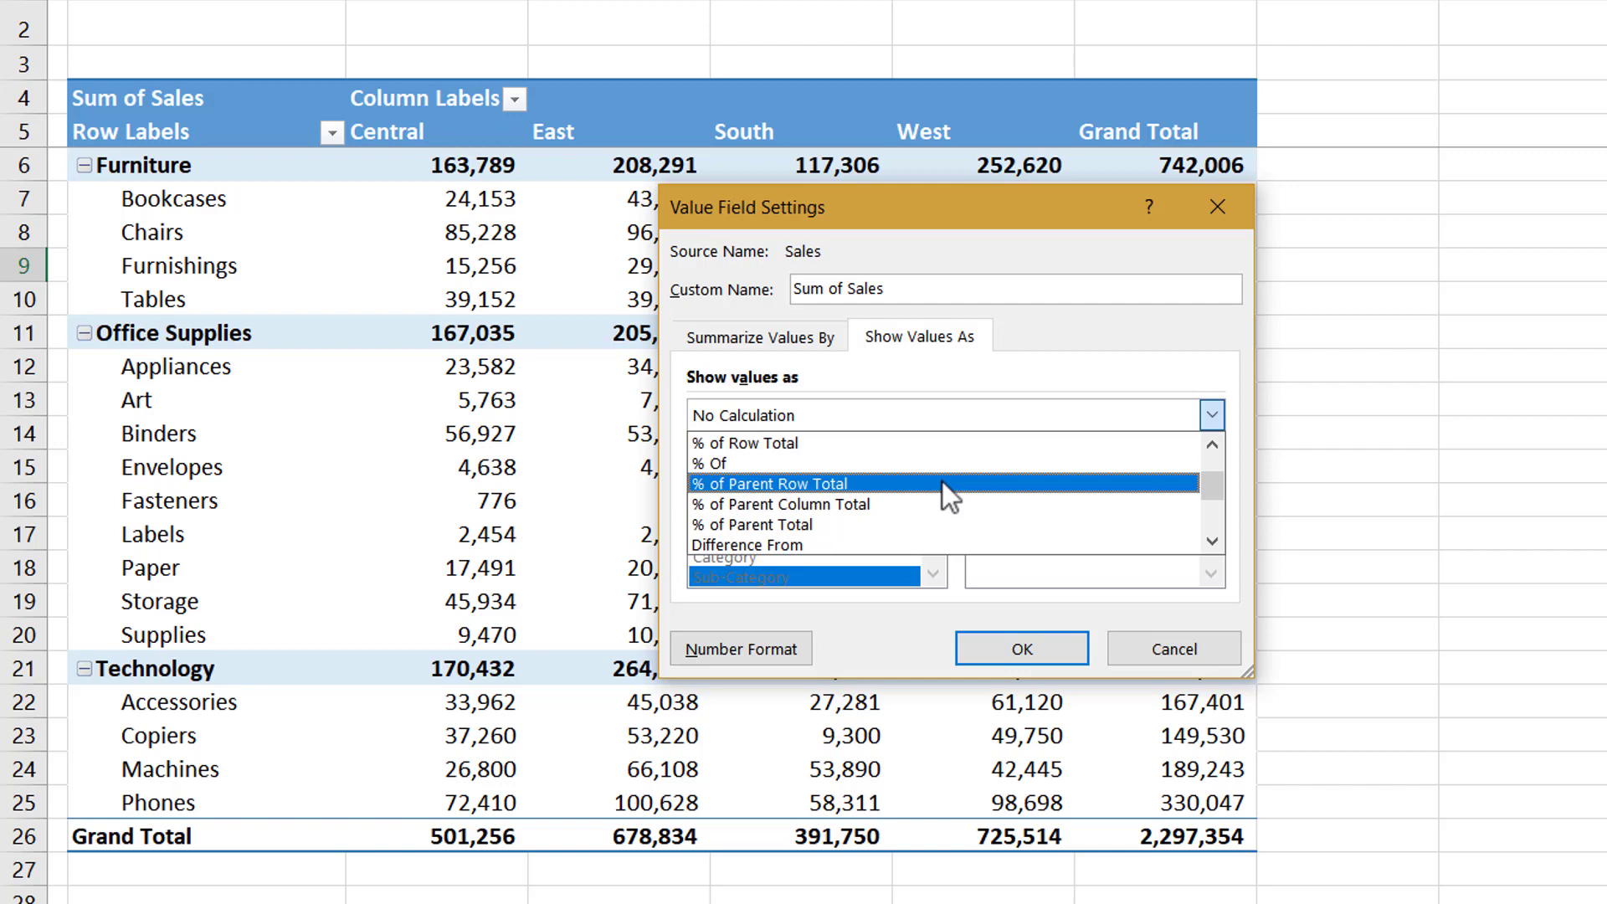
click(857, 551)
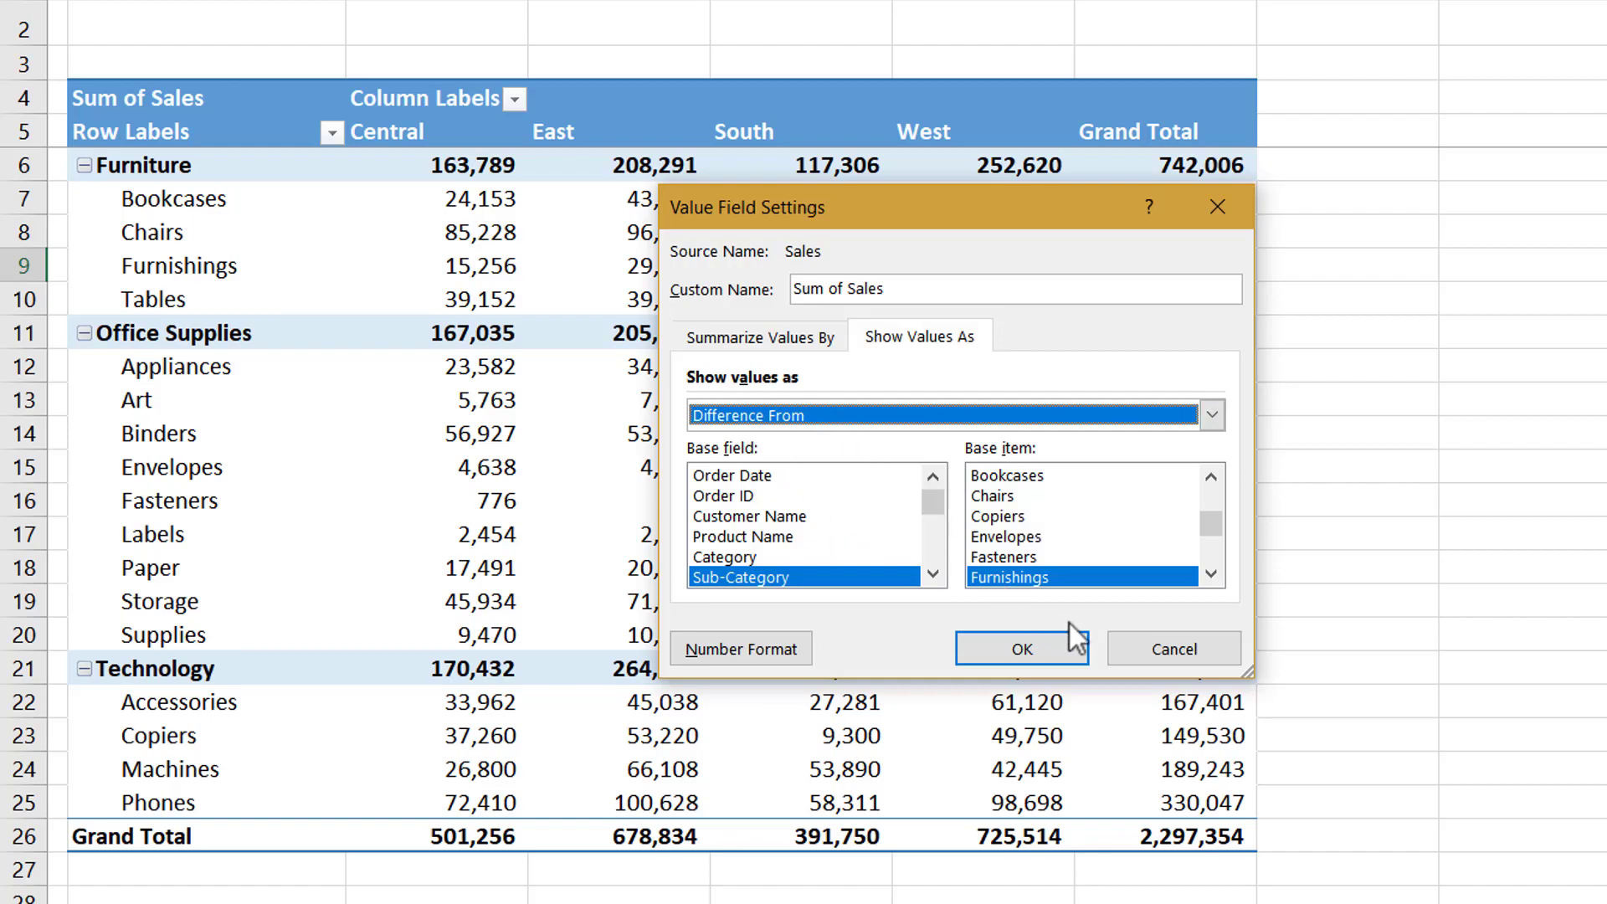
click(1151, 651)
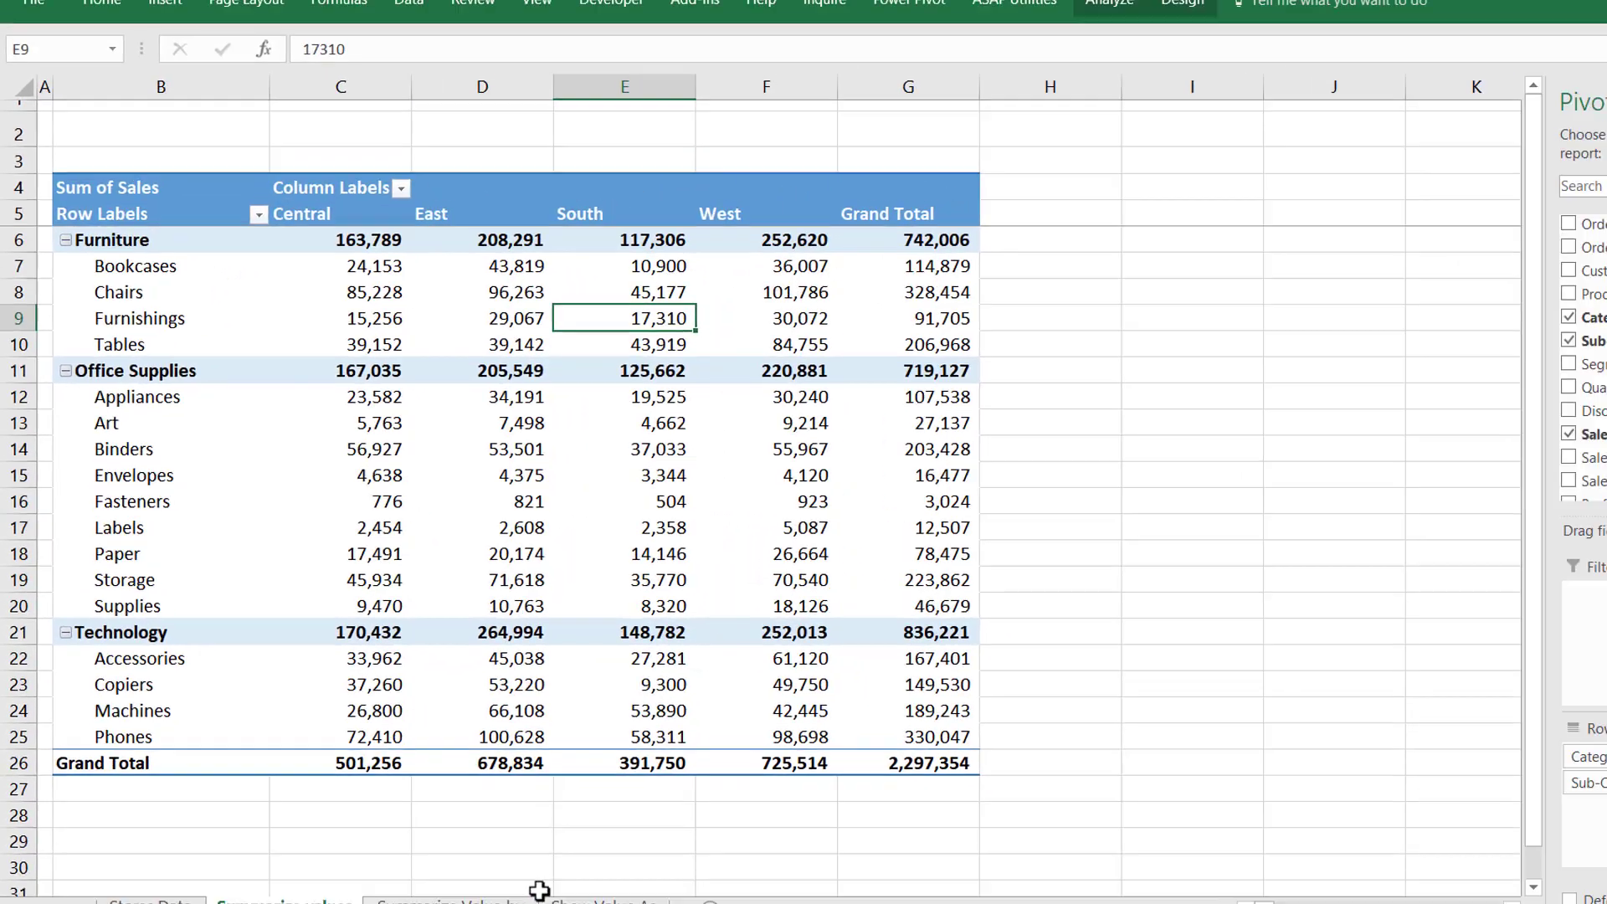
Review the calculation option descriptions on the Show Value As sheet and return to the Summarize values sheet
click(603, 901)
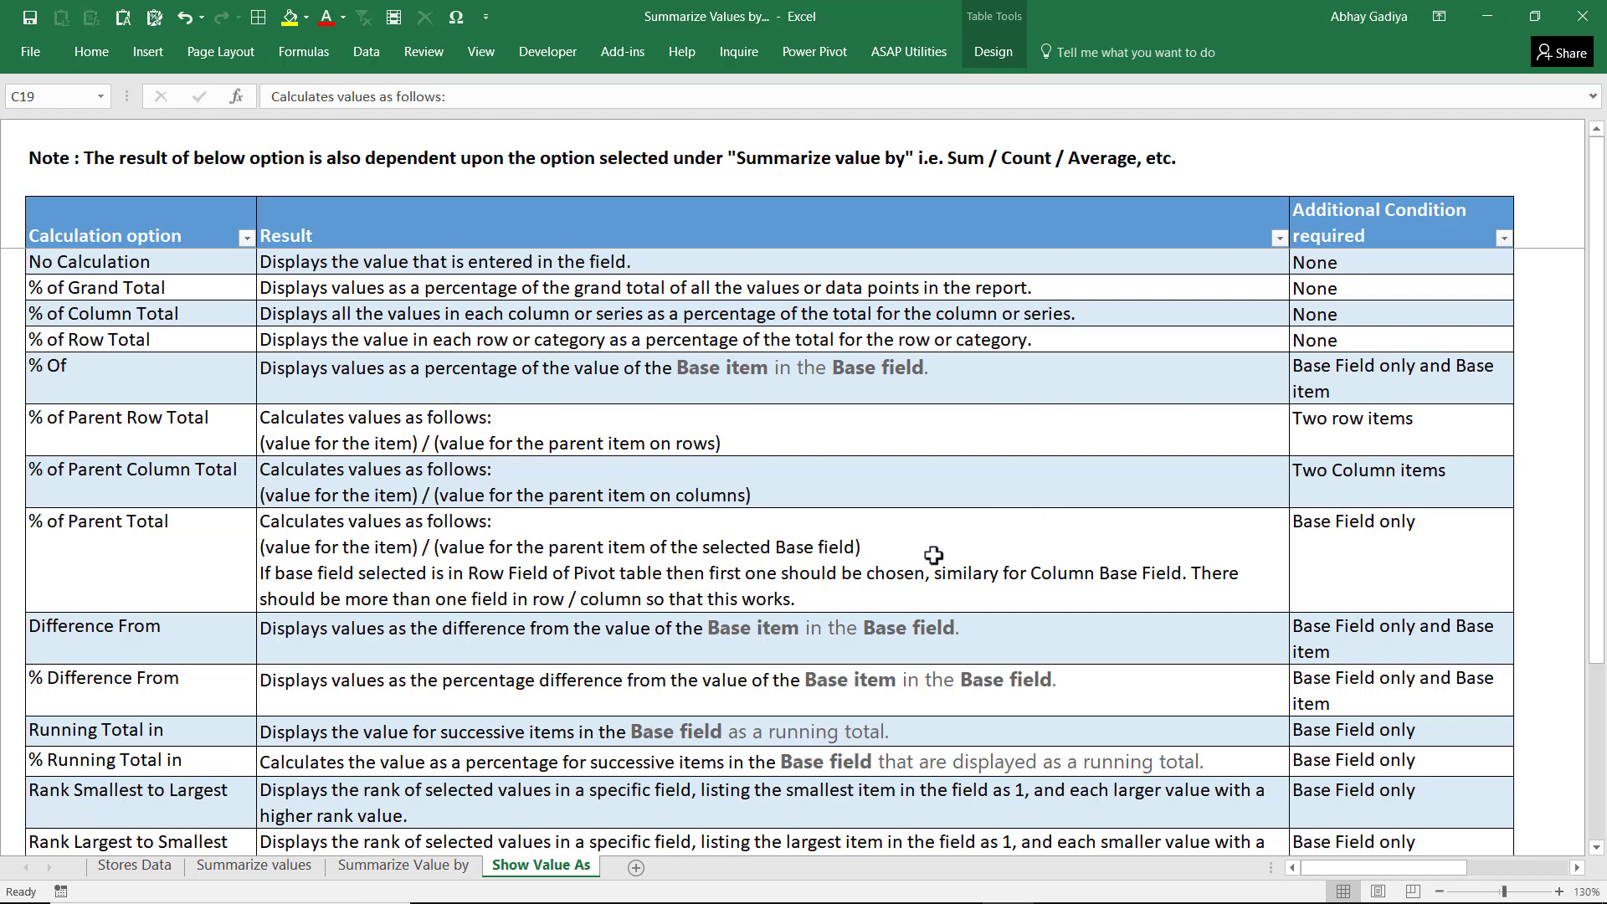
click(281, 870)
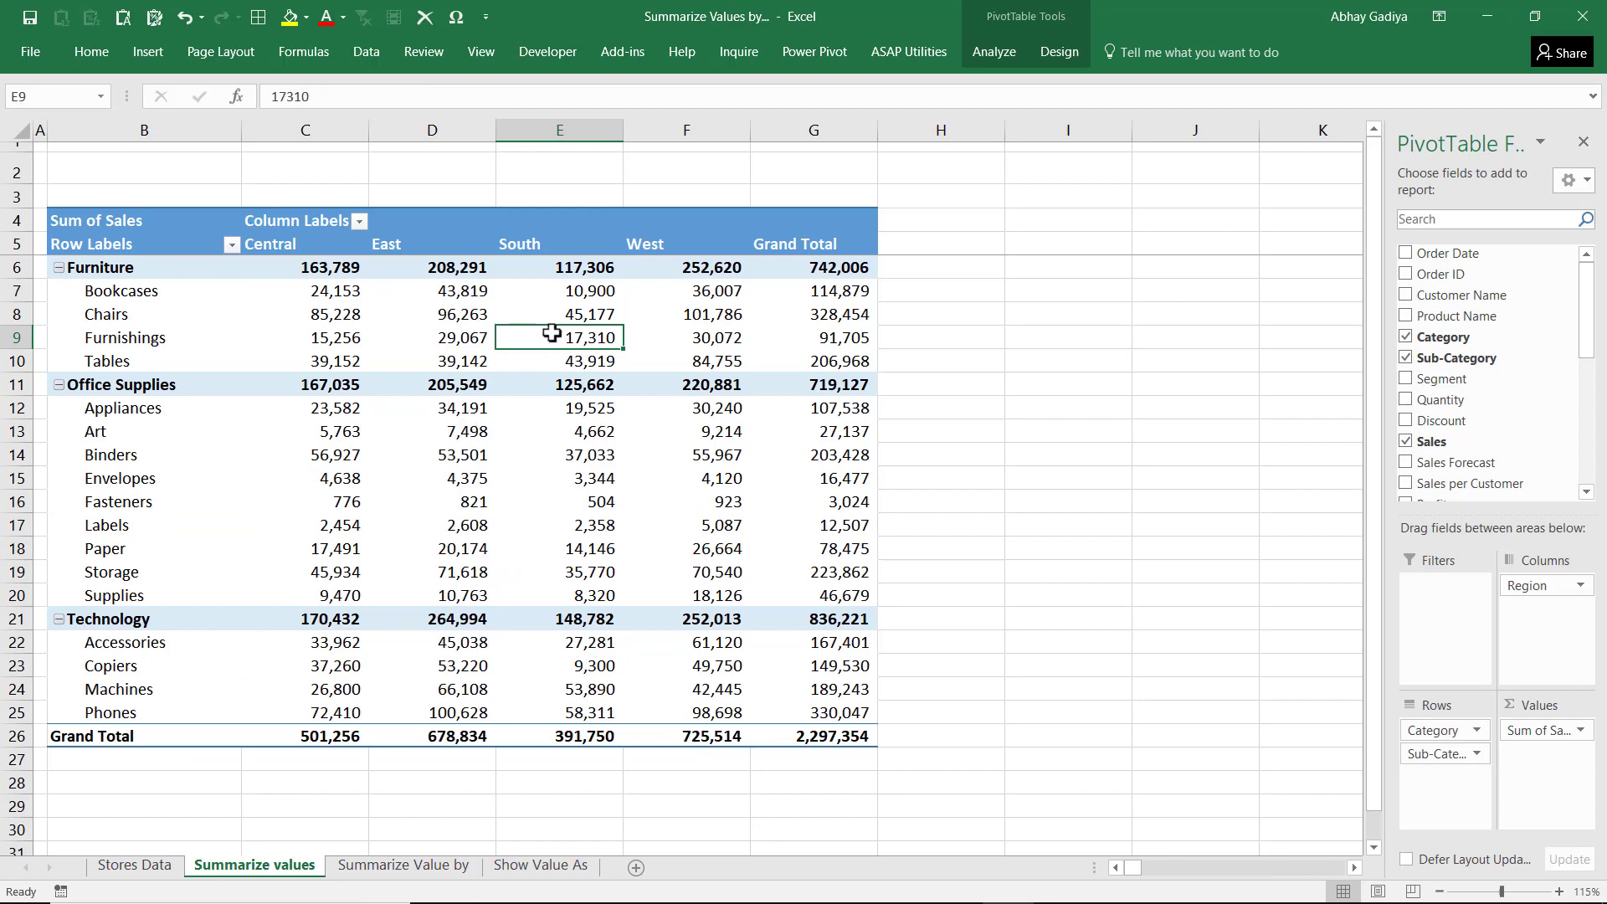
Show the pivot table's Sales values as % of Grand Total
right_click(552, 335)
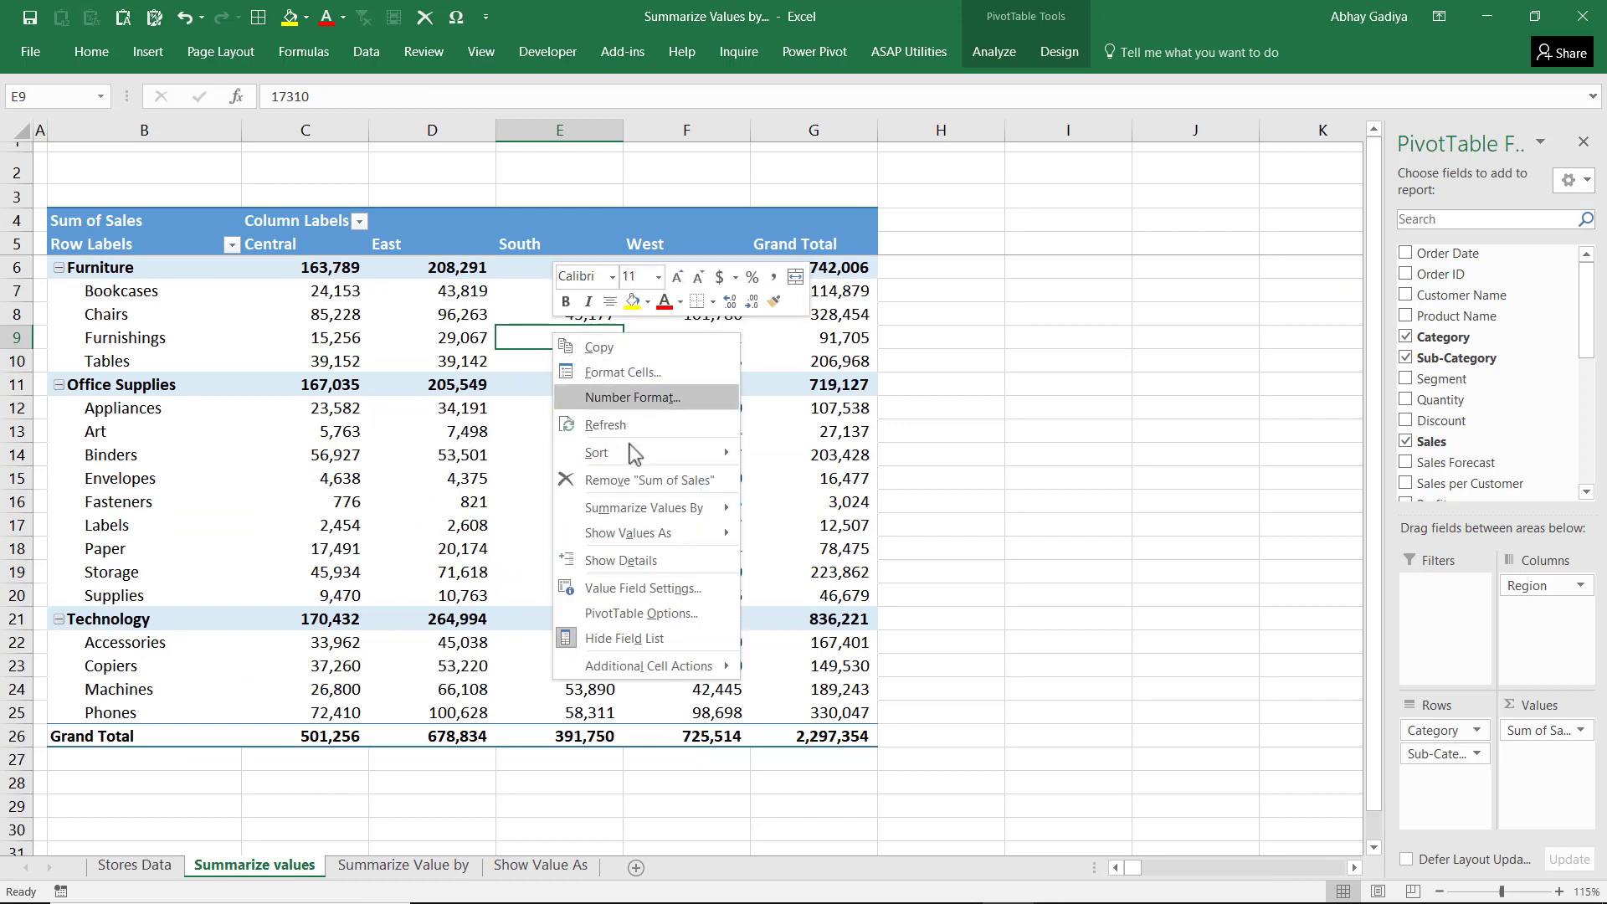
click(641, 589)
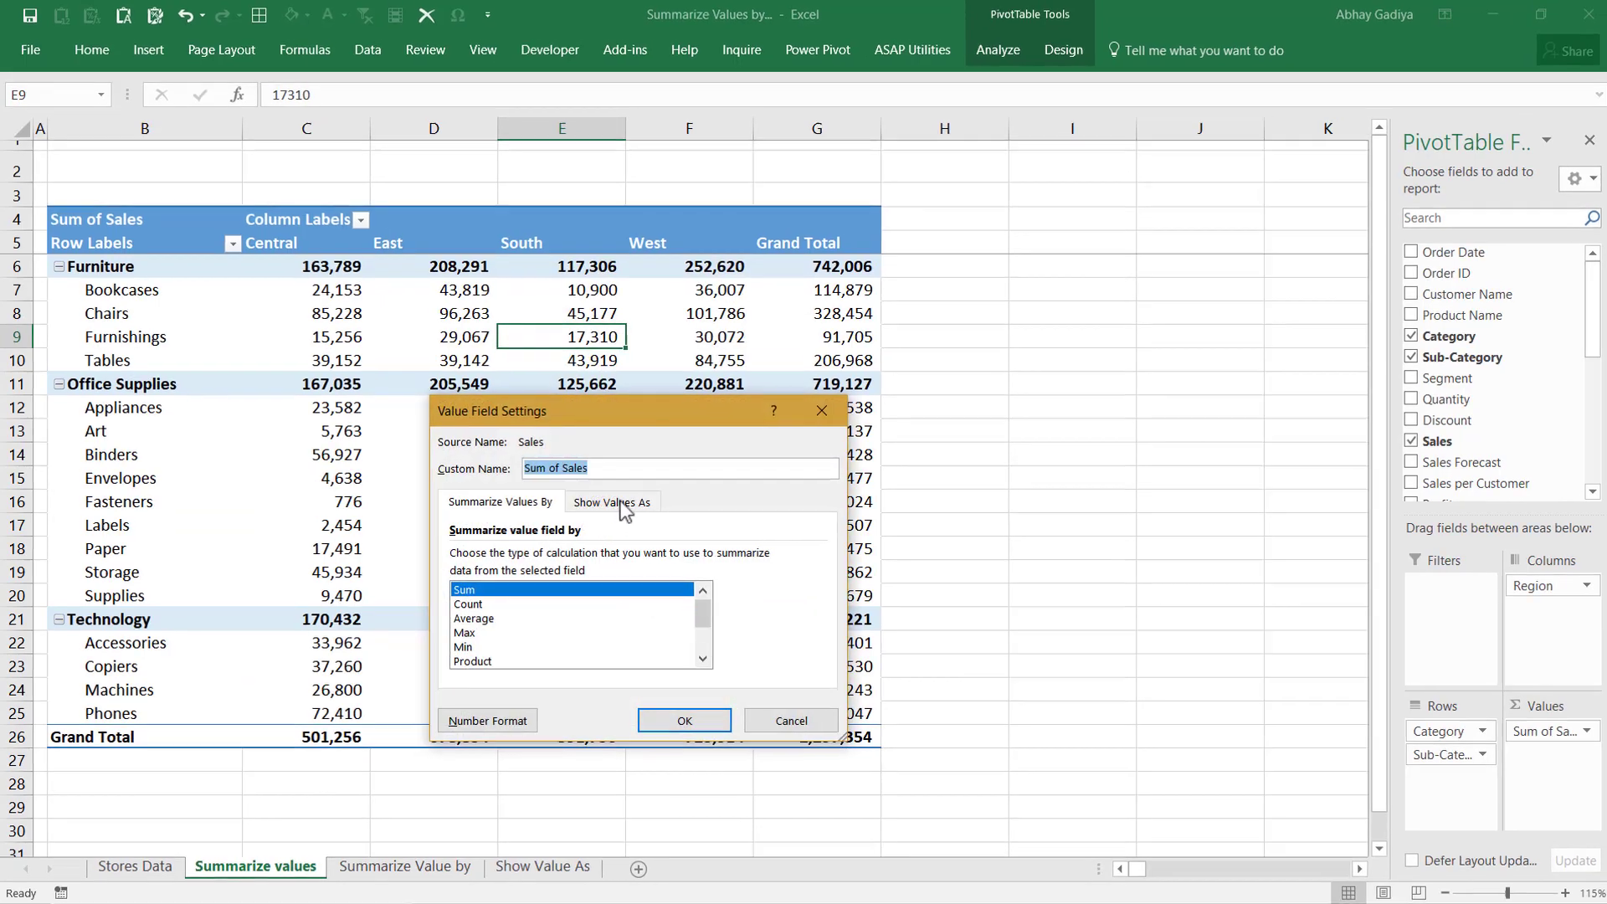
click(609, 502)
click(620, 552)
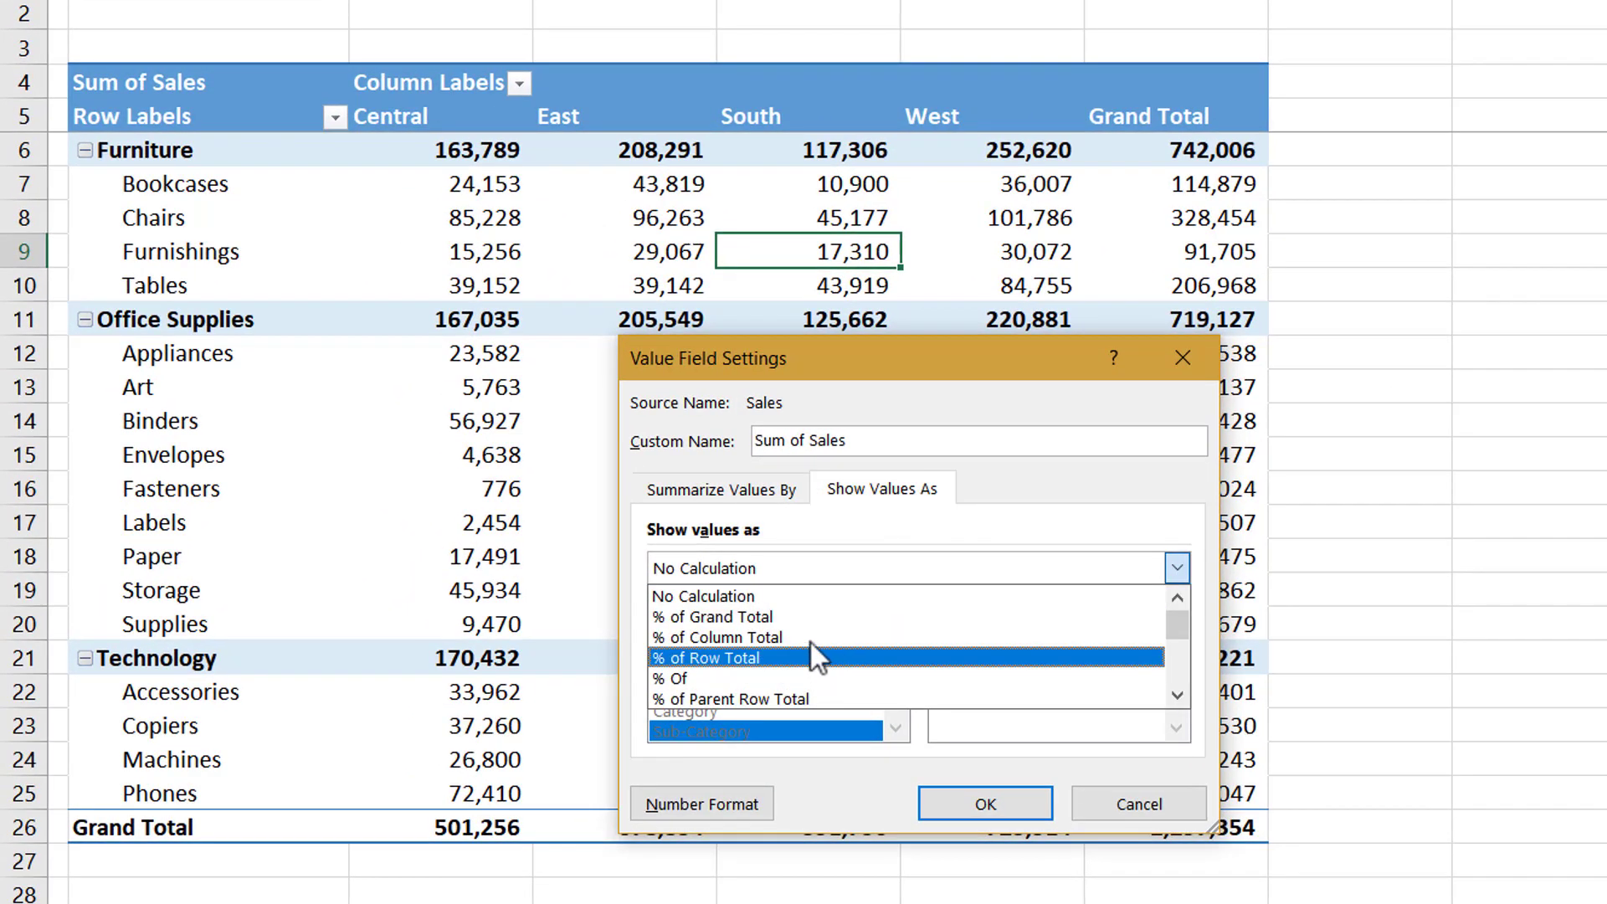
click(799, 616)
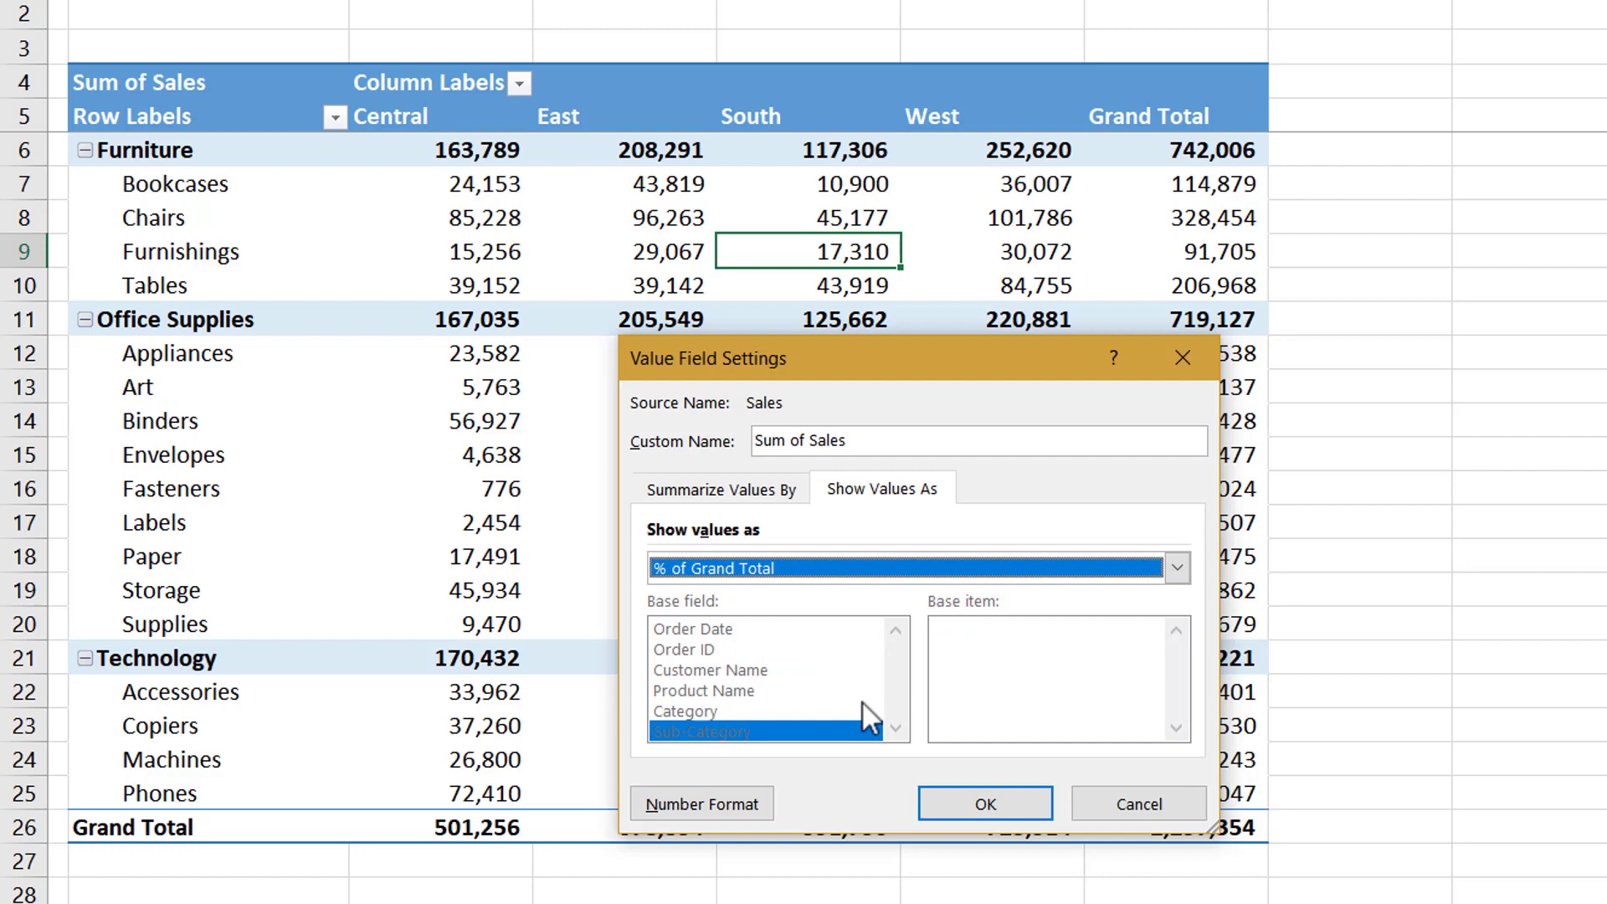
click(962, 806)
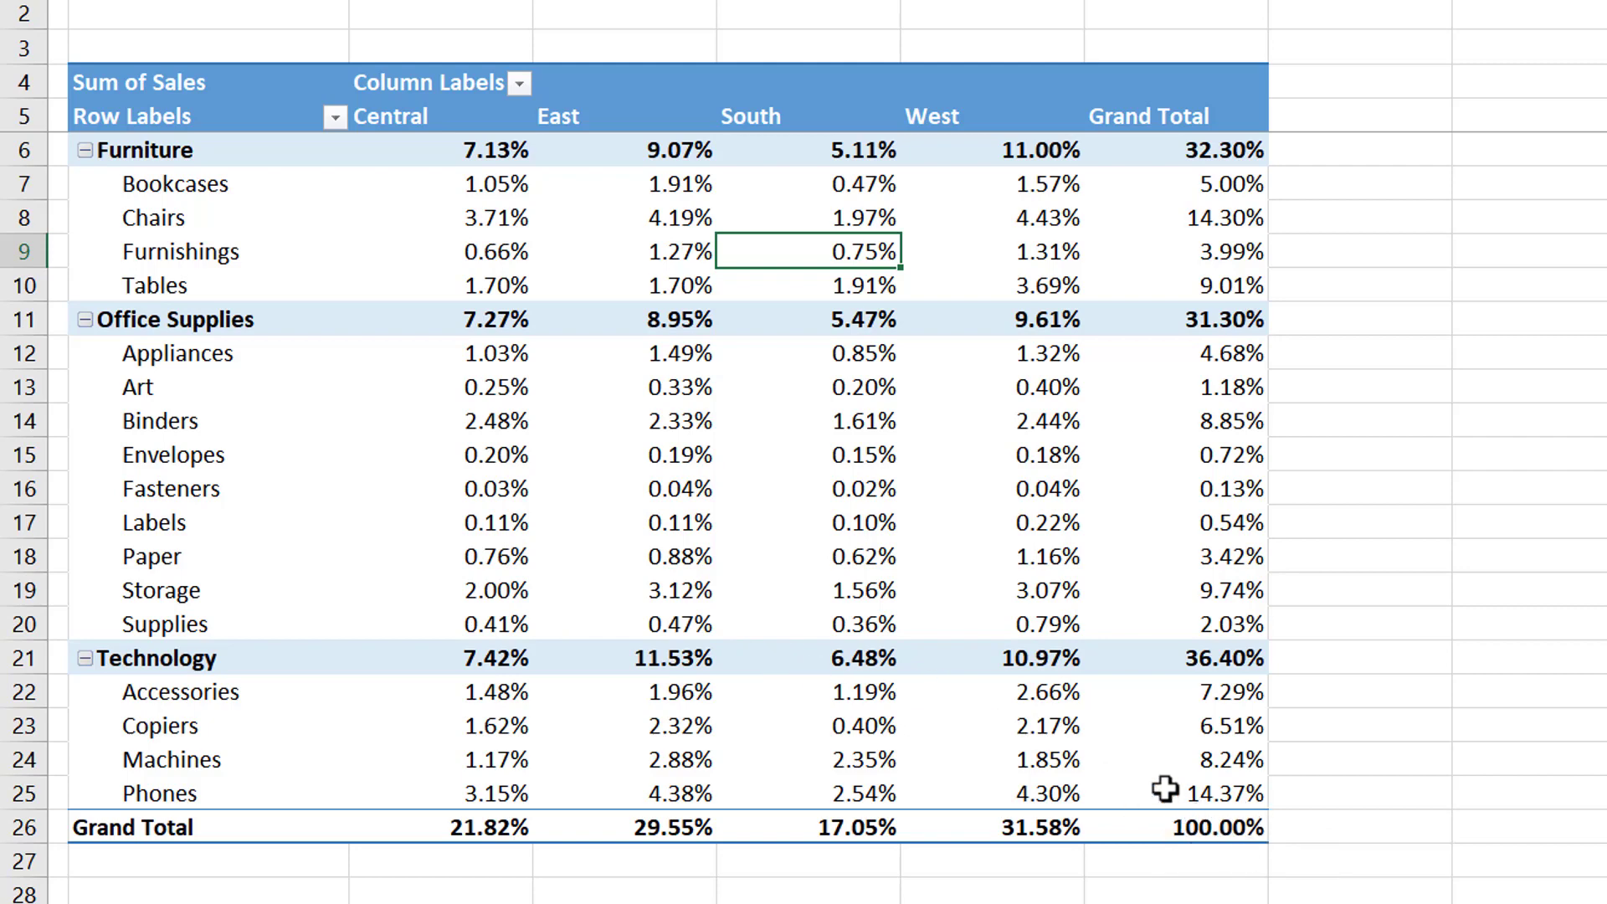
mouse_move(490, 196)
mouse_move(1205, 830)
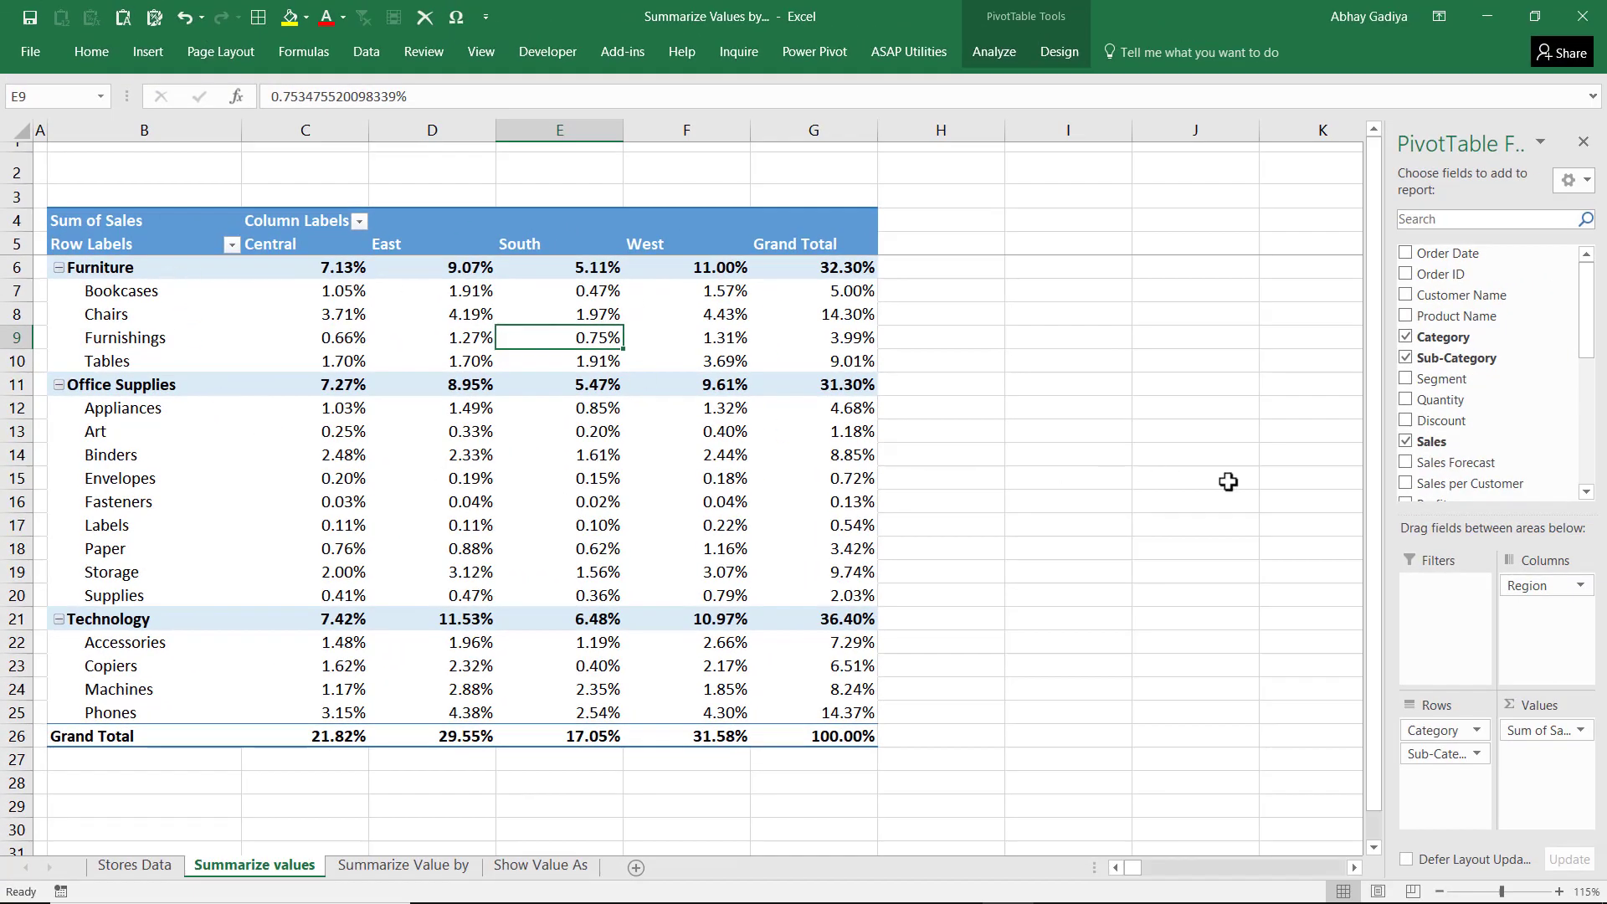
Add Sales to the pivot table's values a second time to compare amounts with percentages, and remove the duplicate field
drag(1436, 444, 1538, 763)
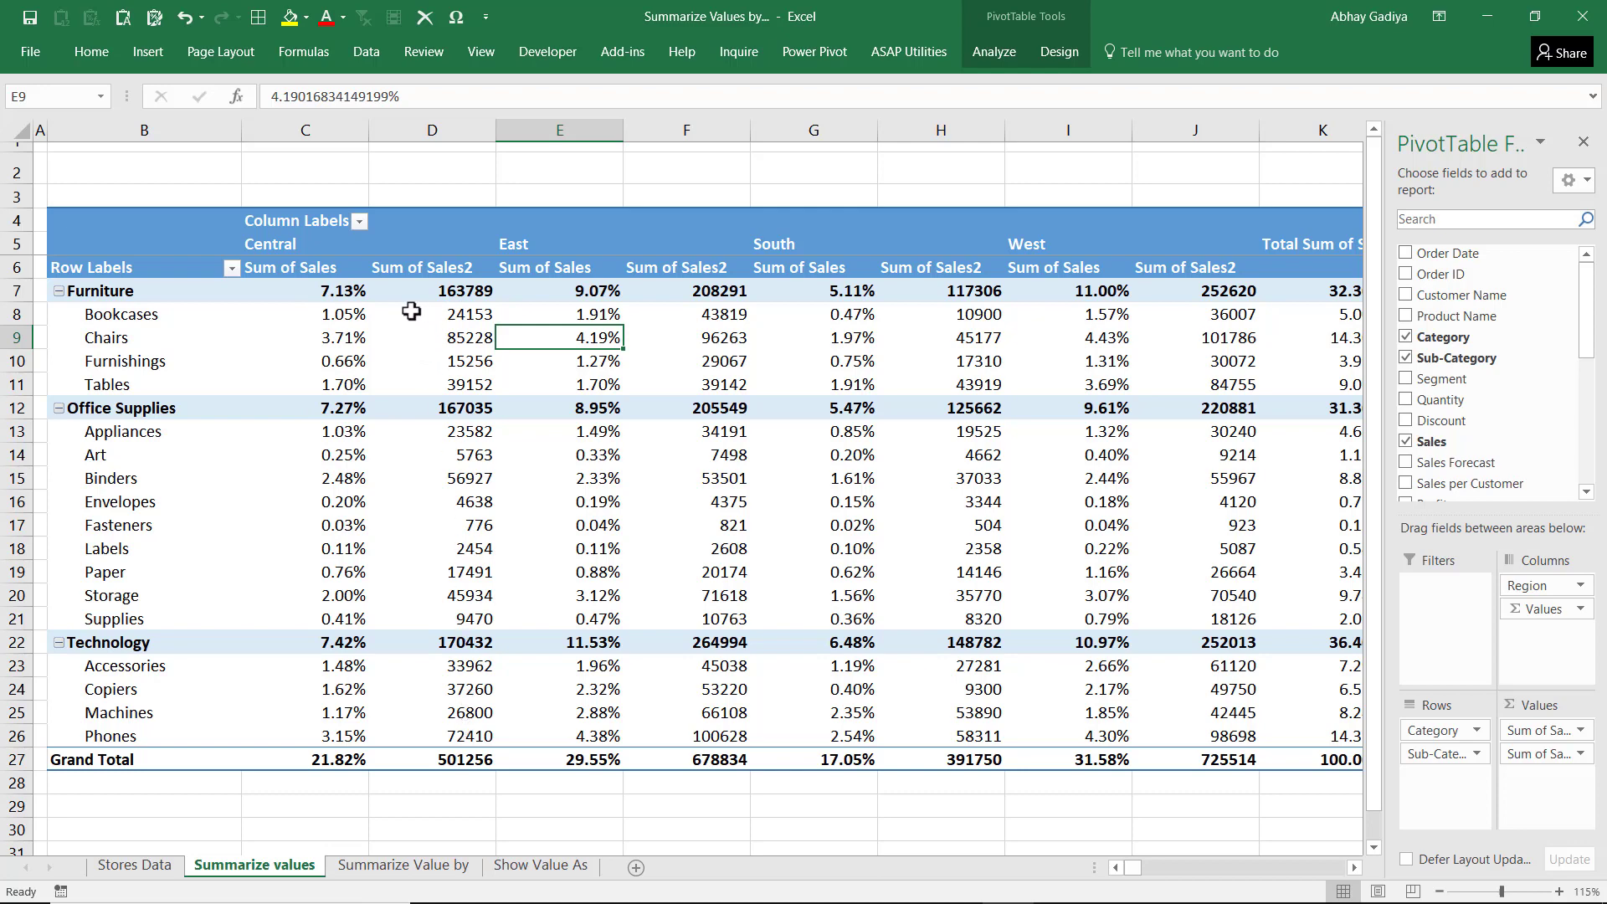
mouse_move(430, 334)
drag(1538, 754, 1193, 694)
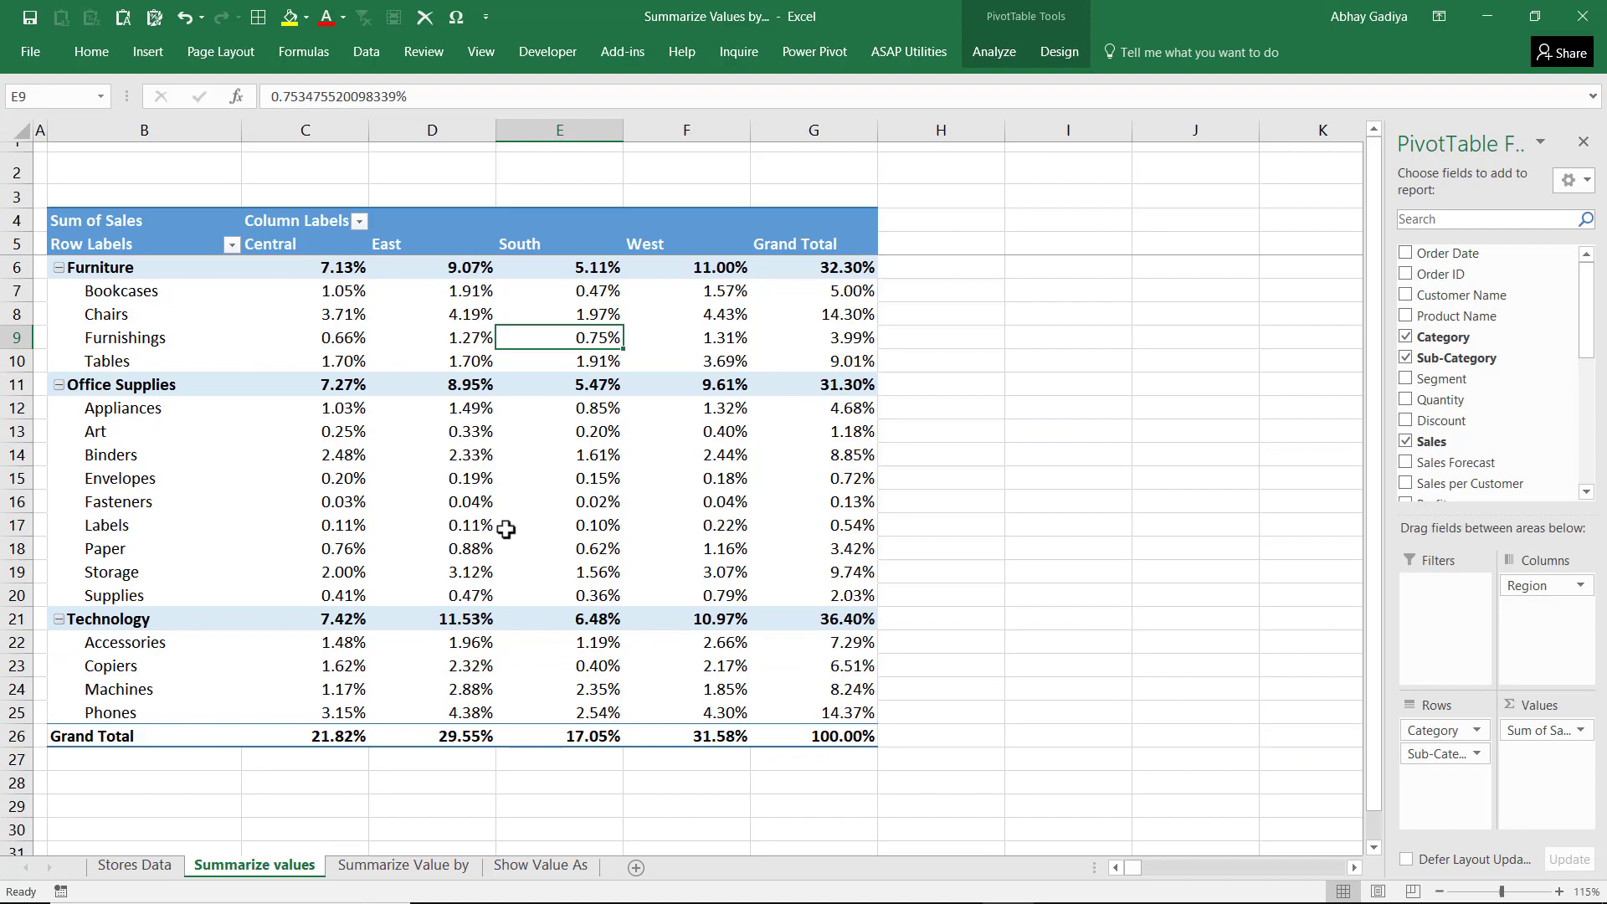
Show the Sales values as Running Total In with Sub-Category as the base field
right_click(397, 339)
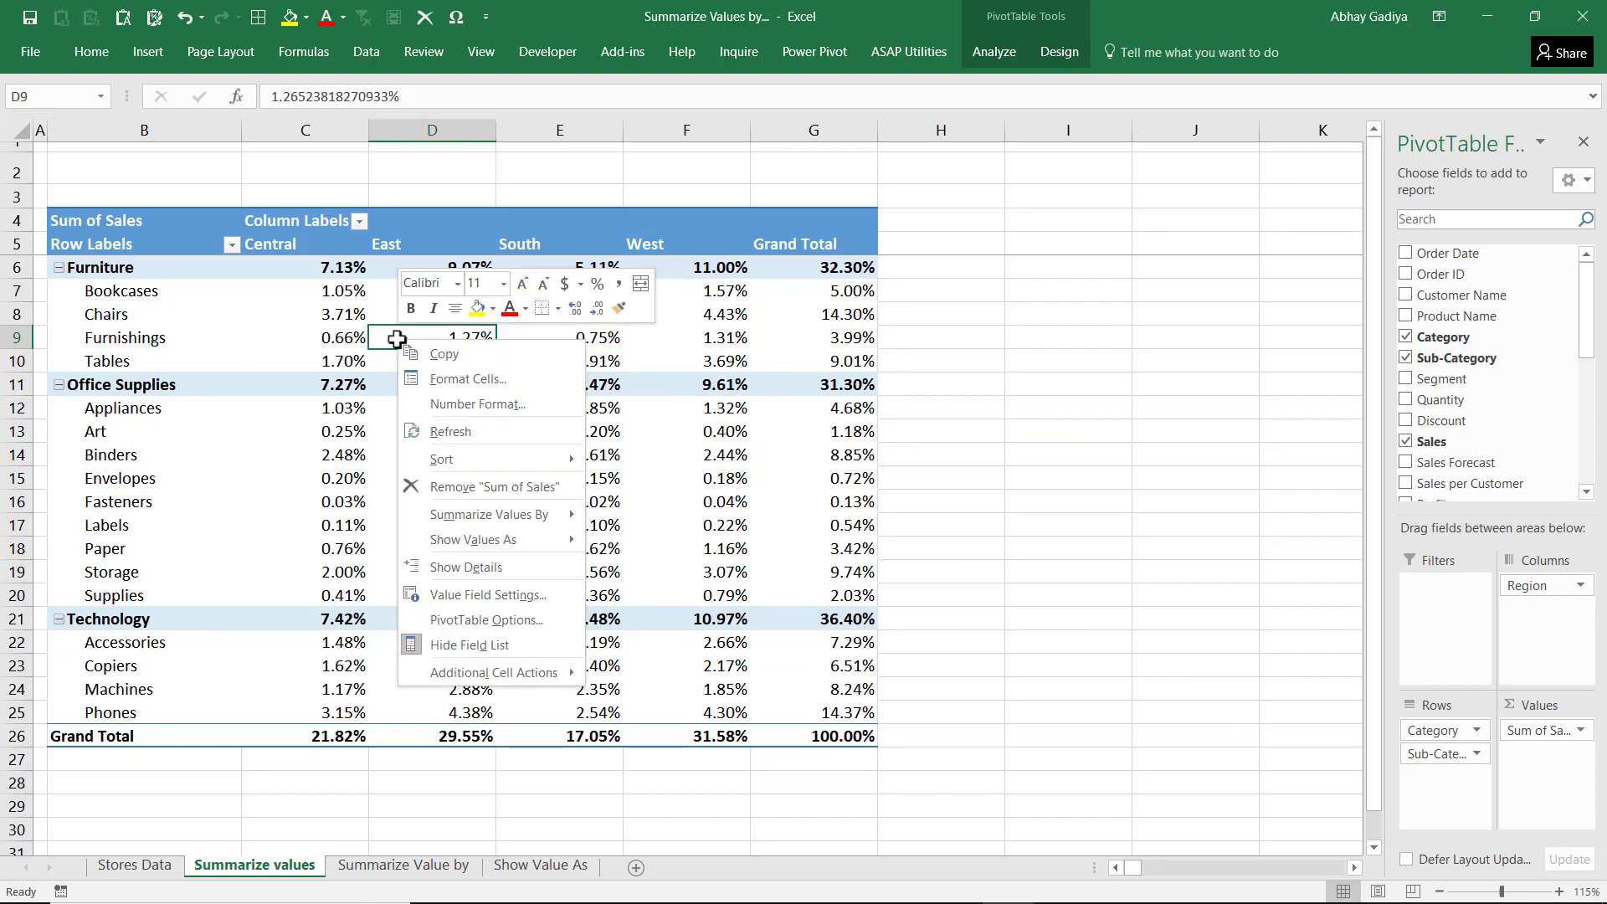
click(488, 594)
click(462, 515)
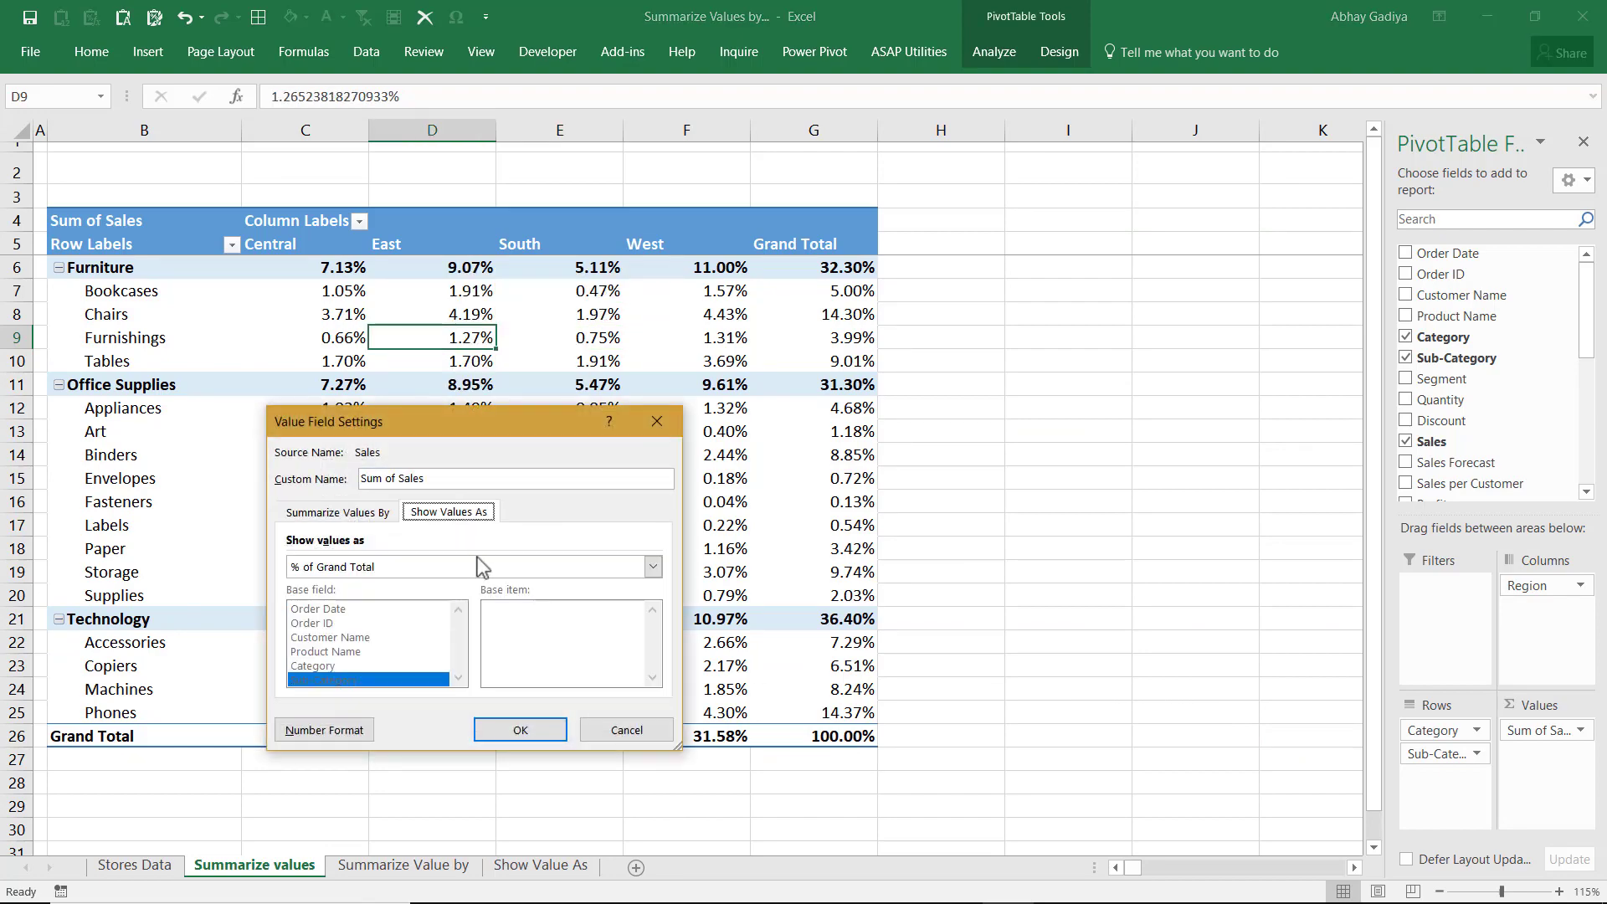
click(574, 567)
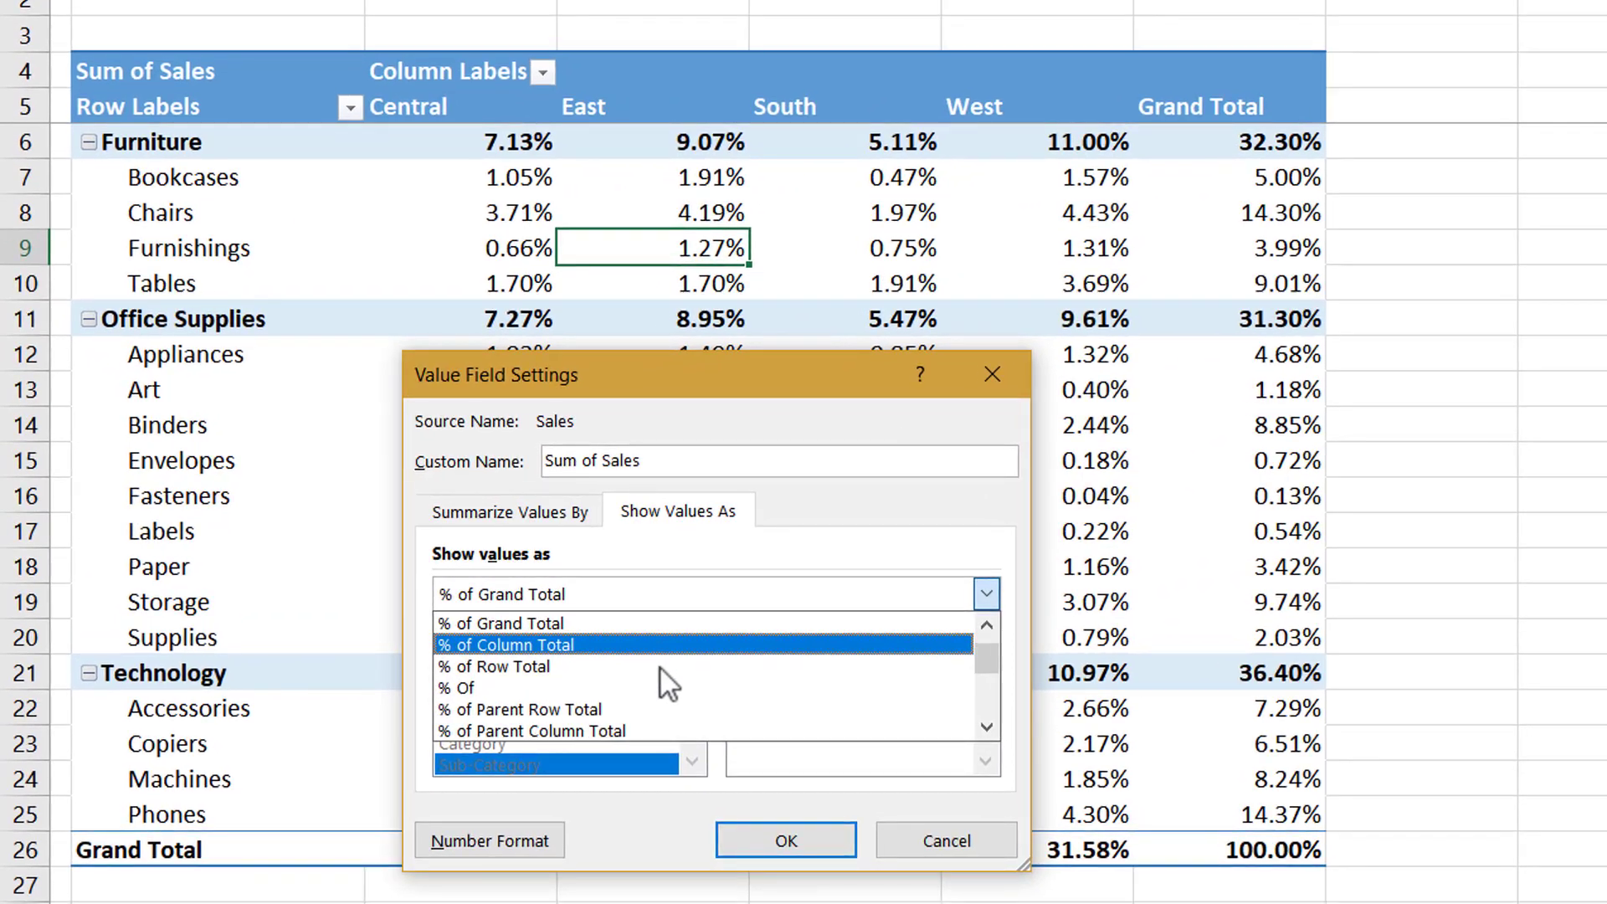
scroll(661, 669, down, 2)
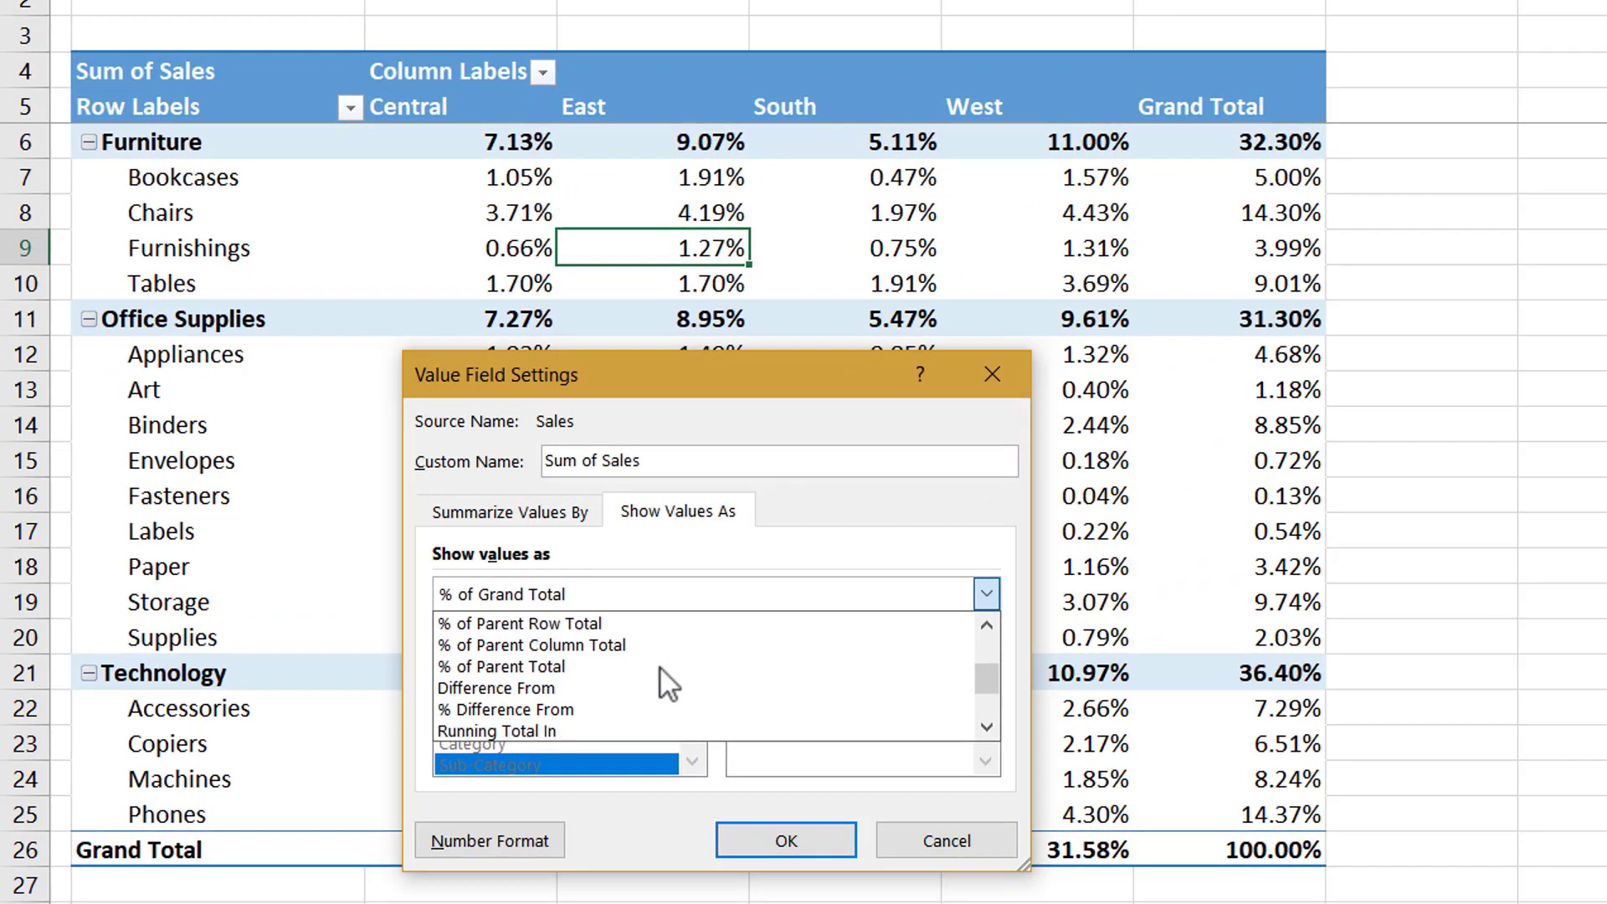
click(615, 705)
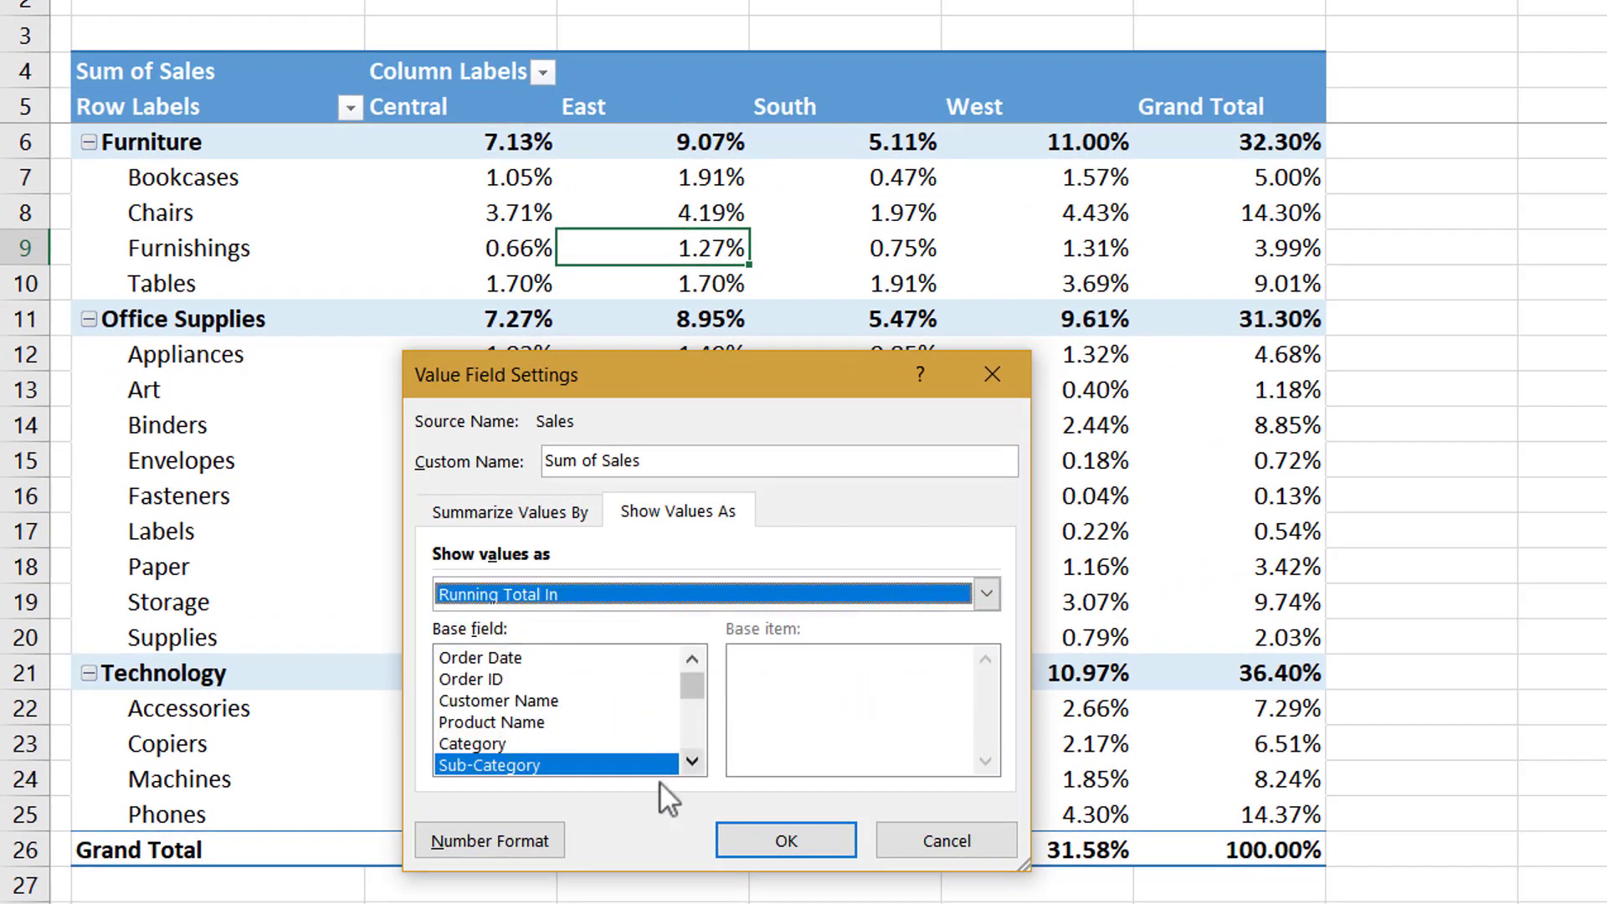
click(804, 832)
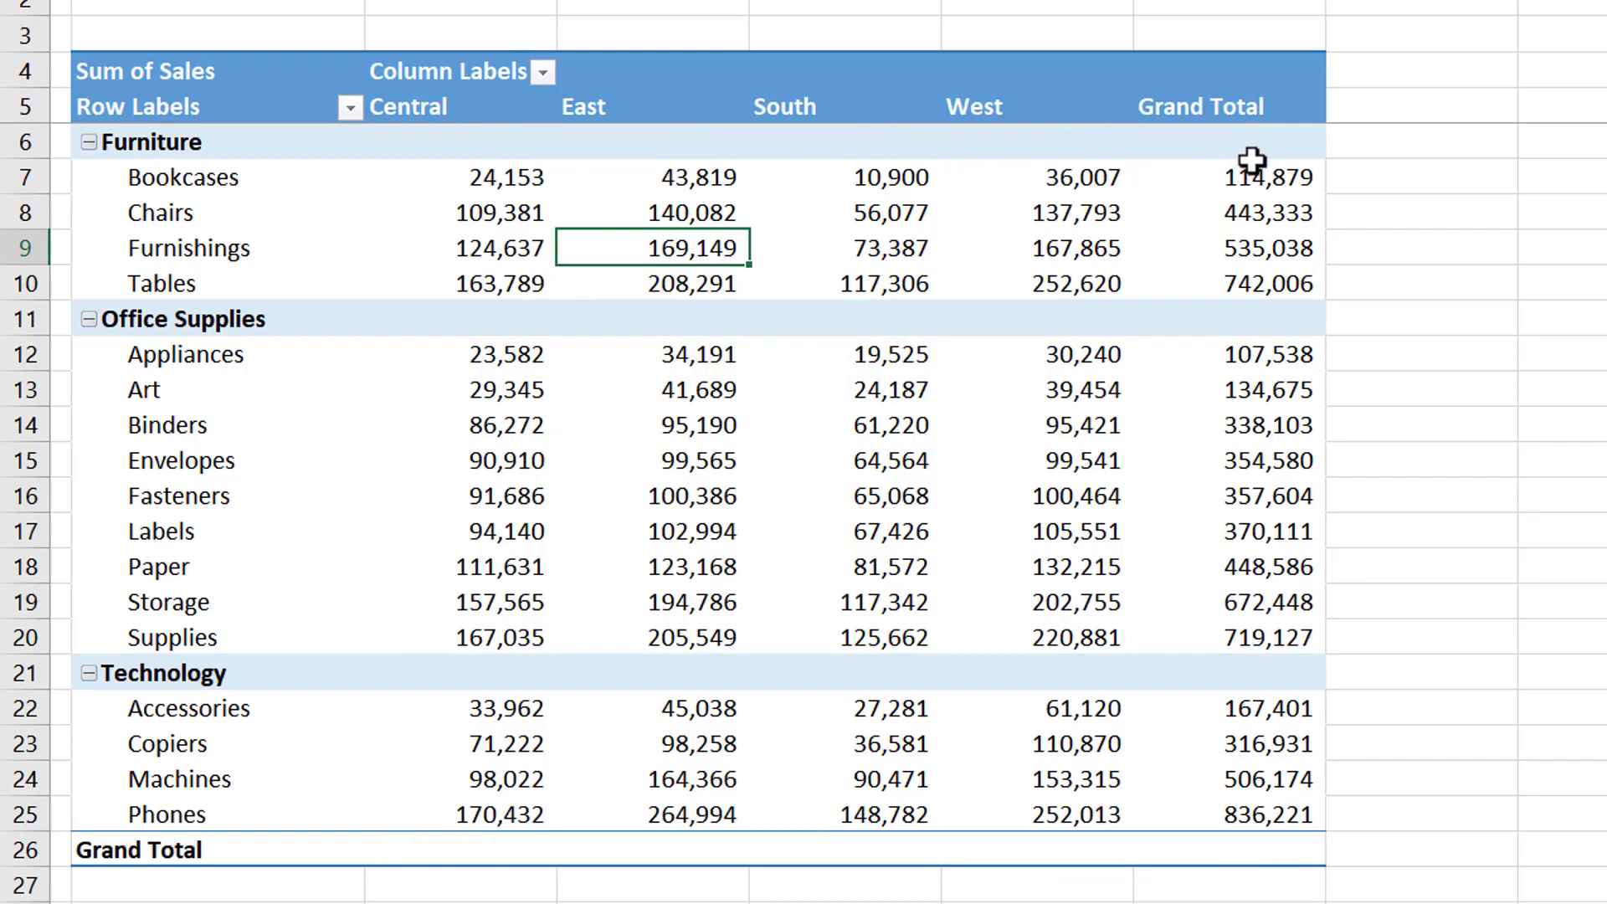
mouse_move(1251, 264)
mouse_move(550, 383)
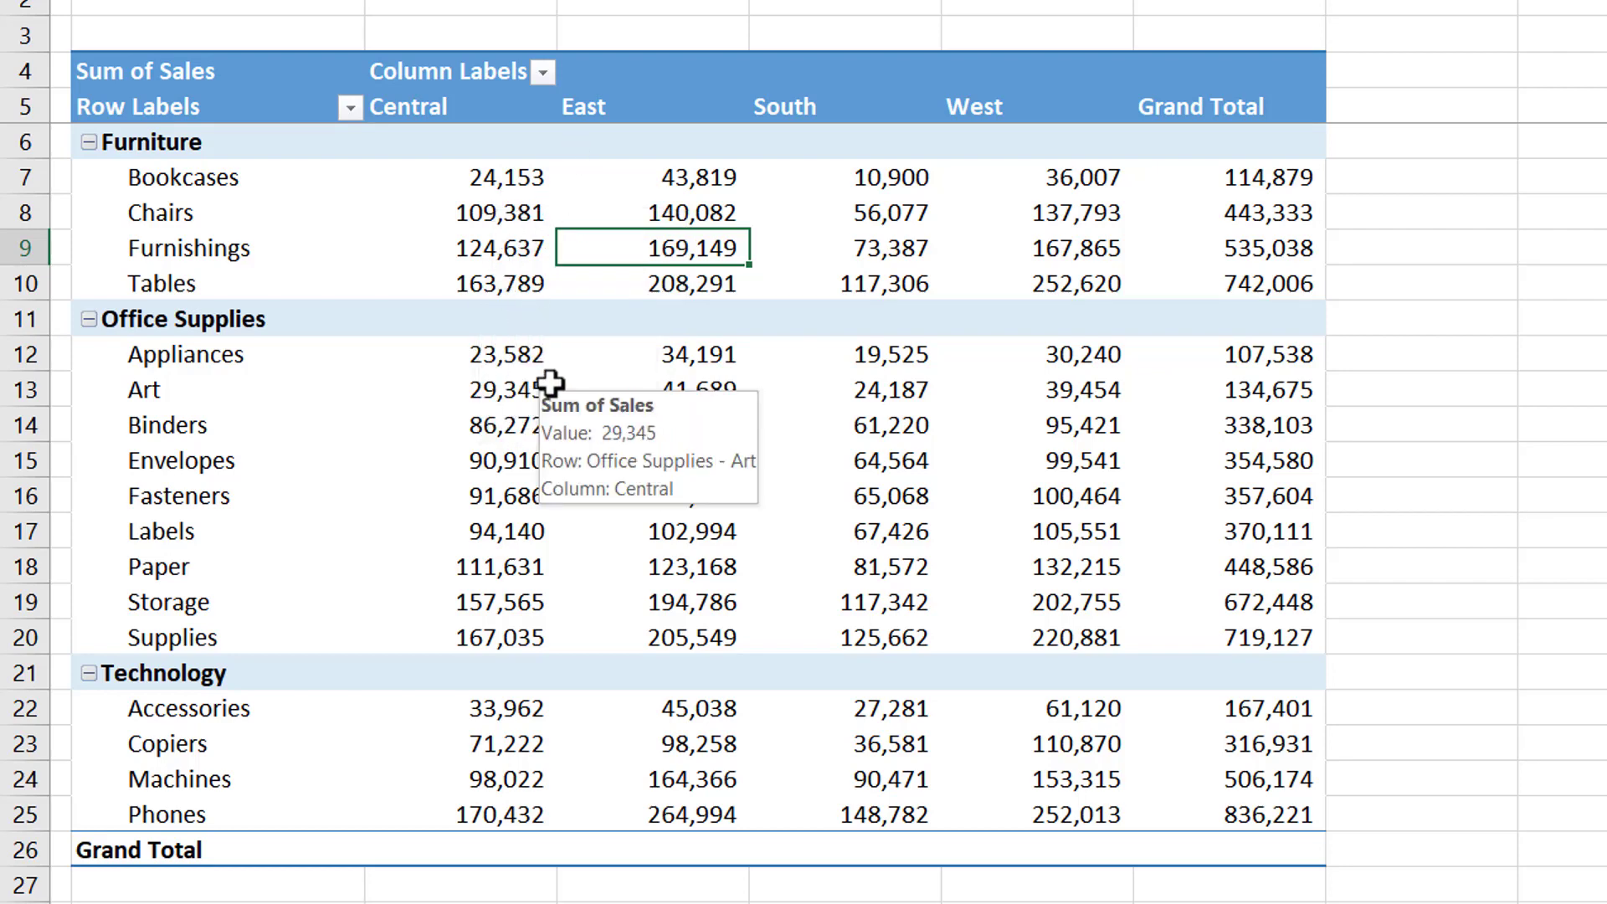